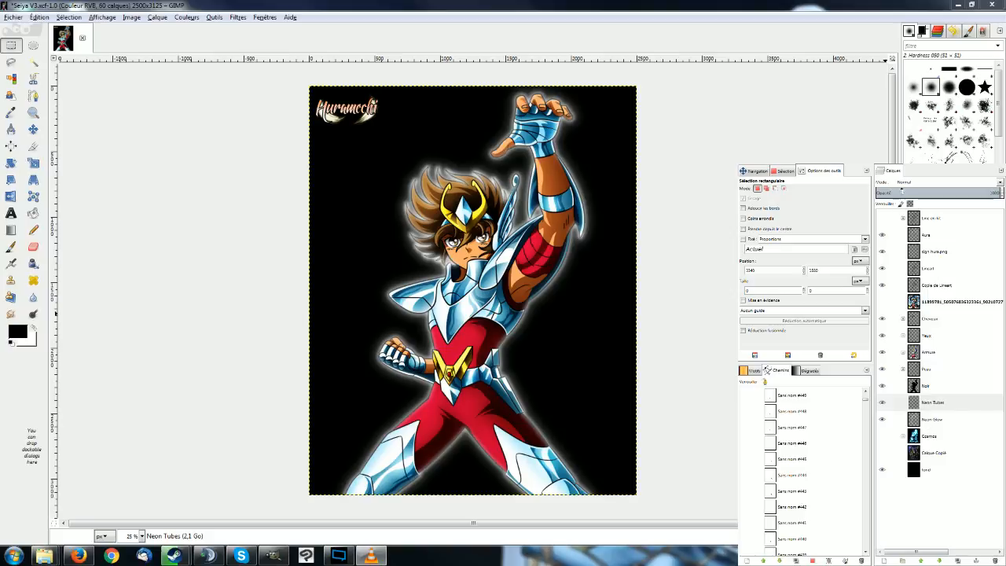
# Toggle the Cosmos layer group's visibility to compare the picture with and without the blue flames.
pyautogui.click(881, 436)
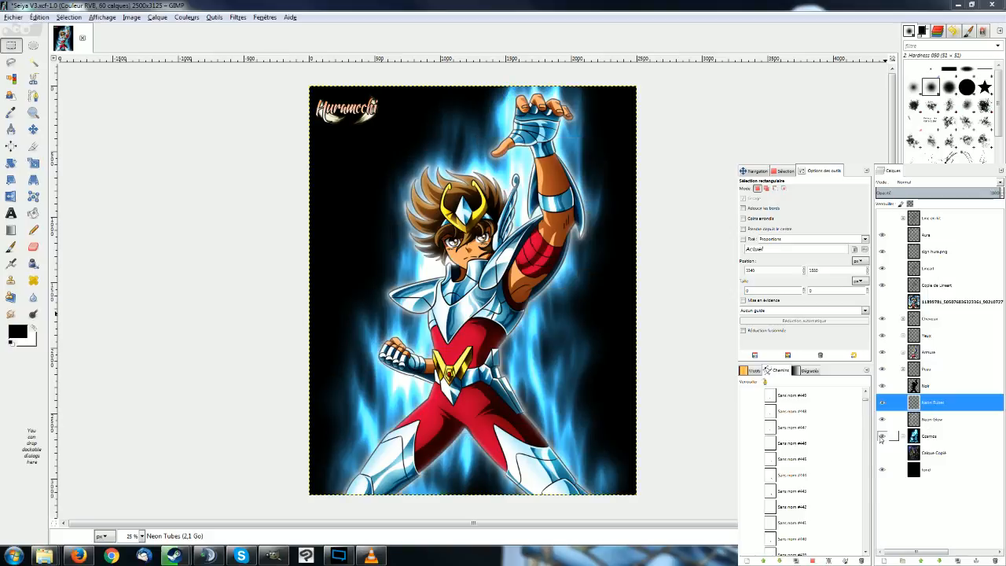
pyautogui.click(882, 436)
pyautogui.click(882, 436)
pyautogui.click(882, 436)
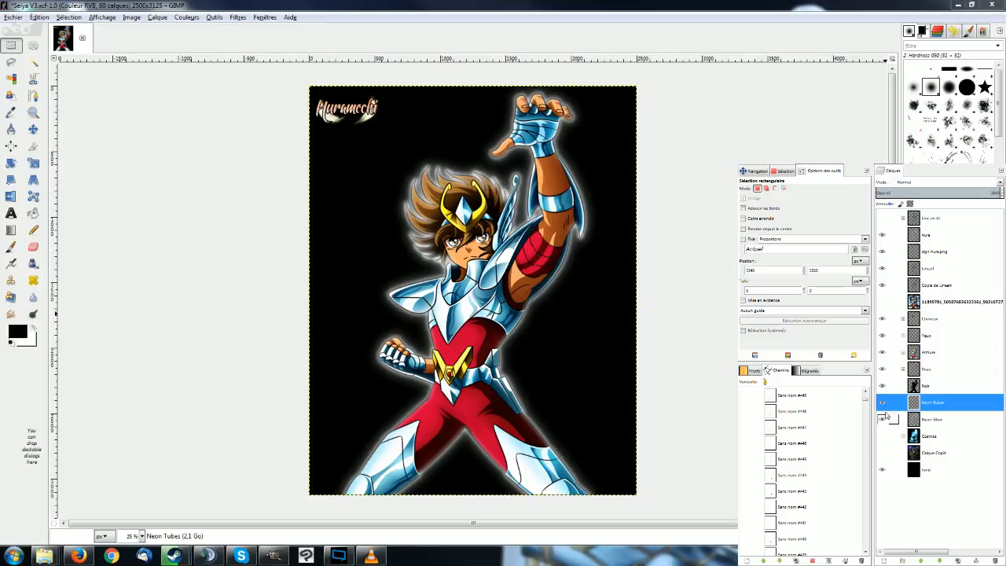
# Hide and show the Aura, Neon Tubes and Neon Glow layers again to examine the white glow around the character.
pyautogui.click(882, 402)
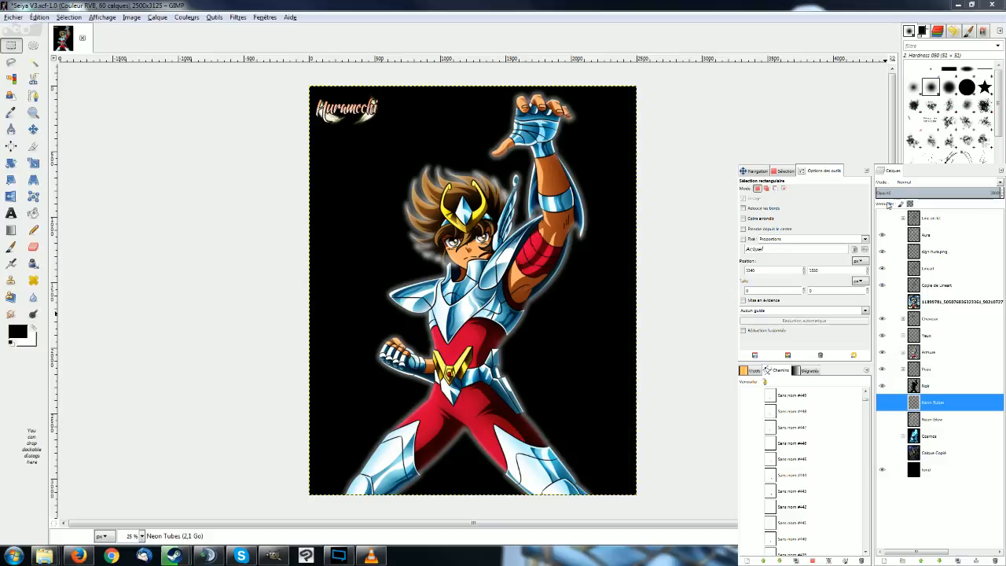
pyautogui.click(882, 235)
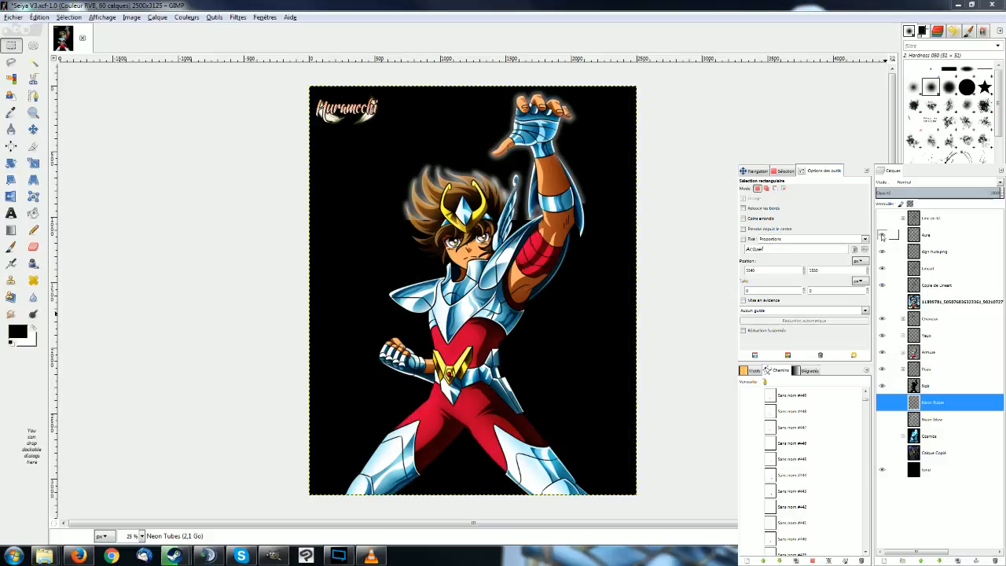
pyautogui.click(882, 403)
pyautogui.click(882, 423)
pyautogui.click(881, 423)
pyautogui.click(882, 423)
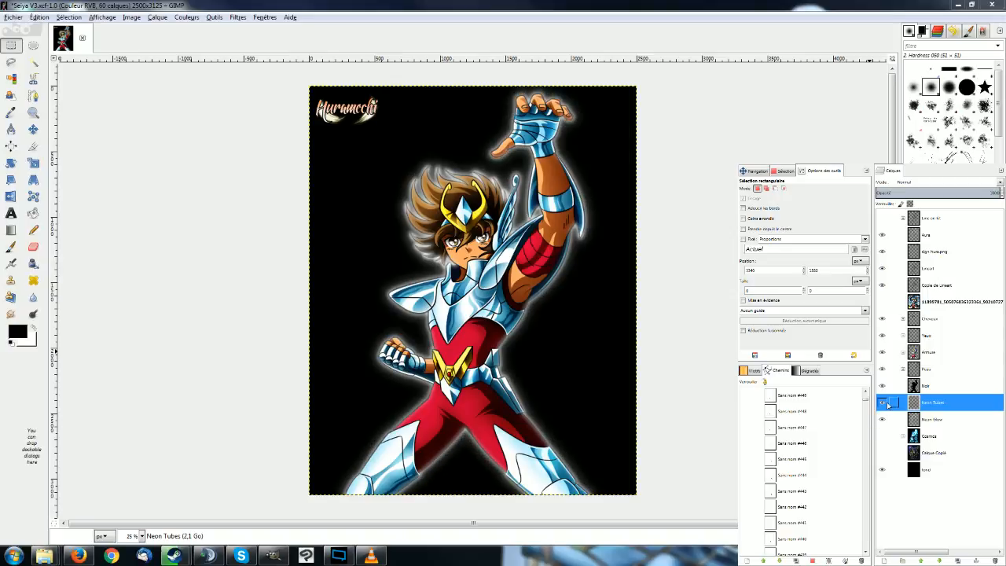
pyautogui.click(921, 421)
pyautogui.click(929, 406)
pyautogui.click(930, 424)
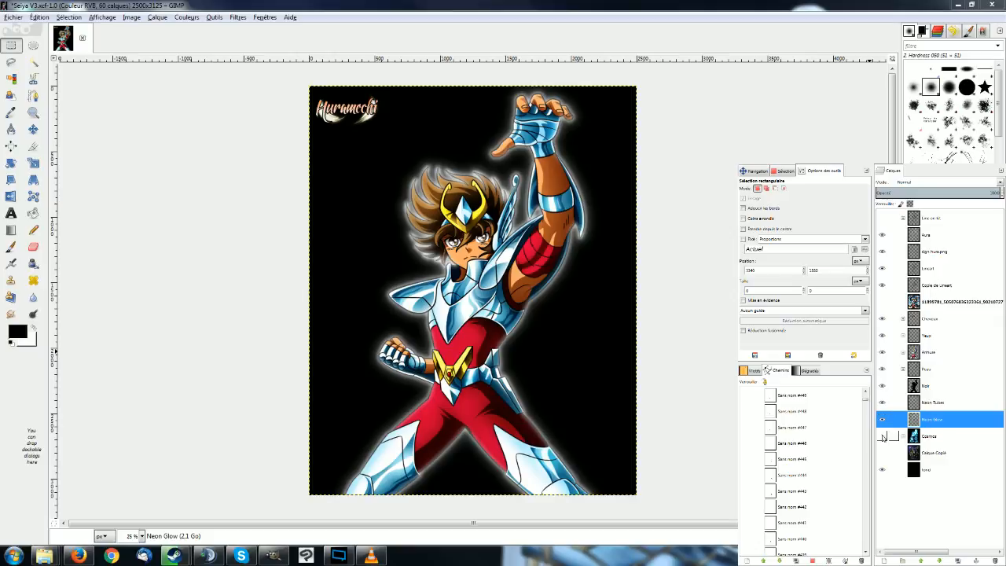
pyautogui.click(904, 404)
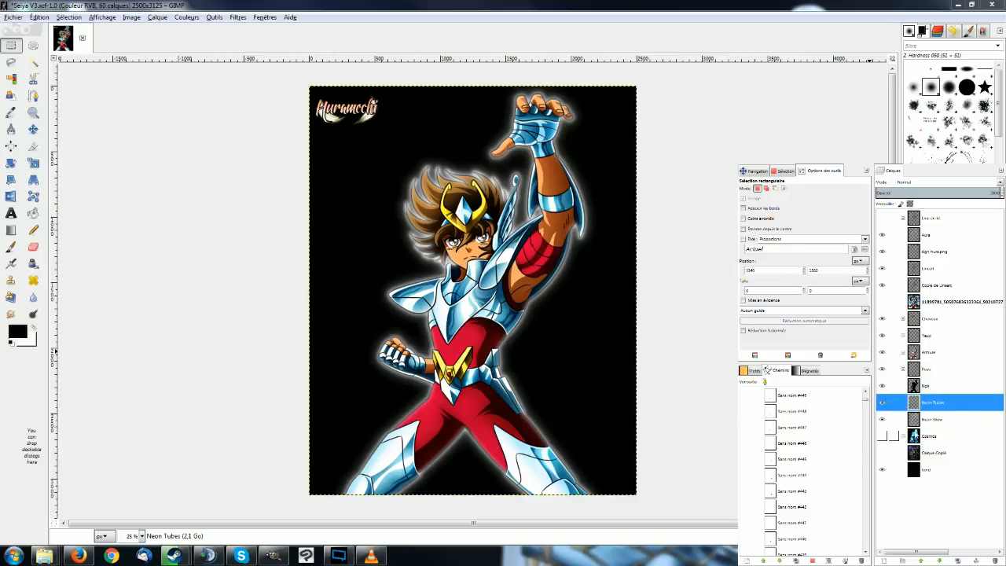
# Show the Cosmos group and the Calque Copié background, inspect the group's layers, and hide both again.
pyautogui.click(882, 436)
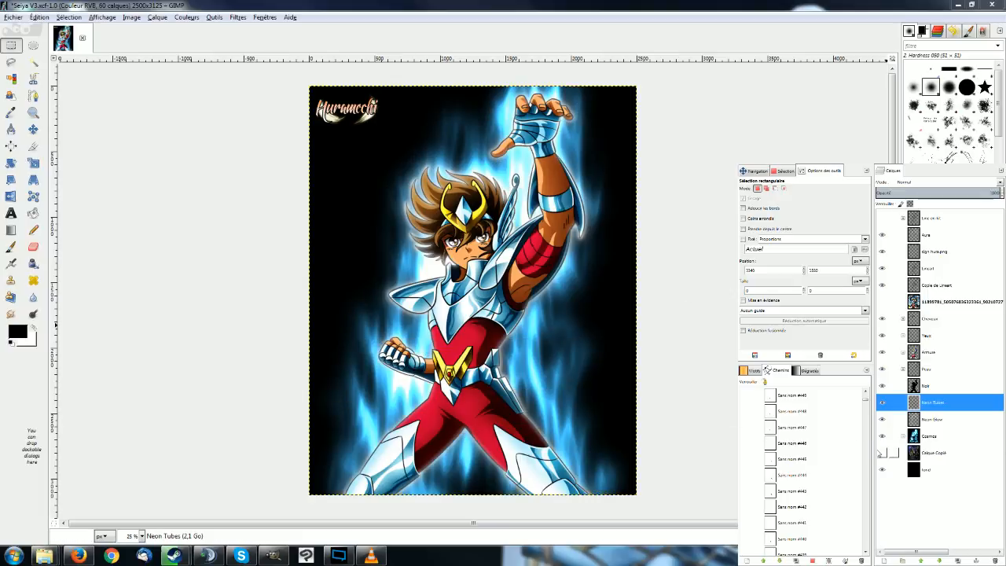
pyautogui.click(882, 452)
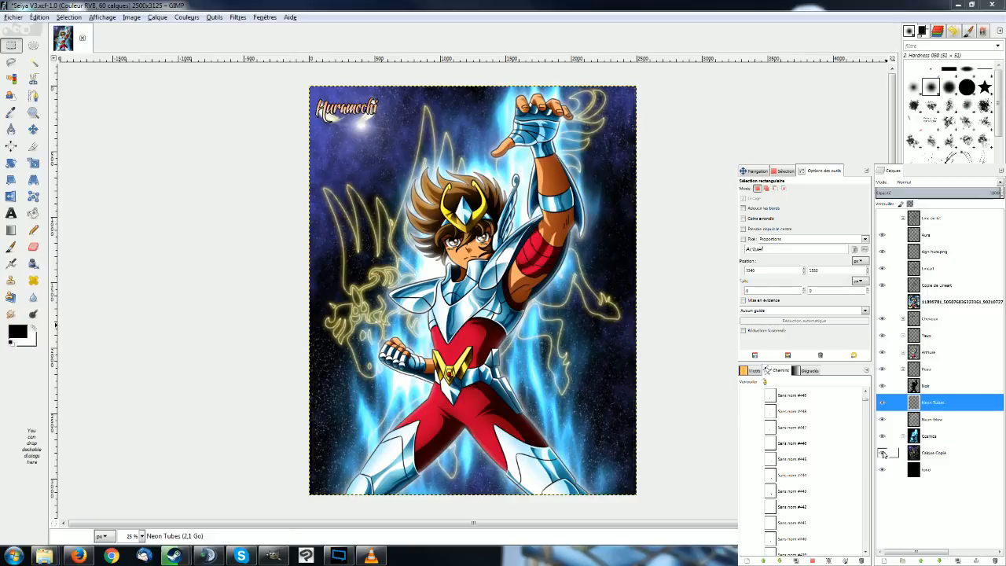
pyautogui.click(924, 453)
pyautogui.click(923, 436)
pyautogui.click(929, 451)
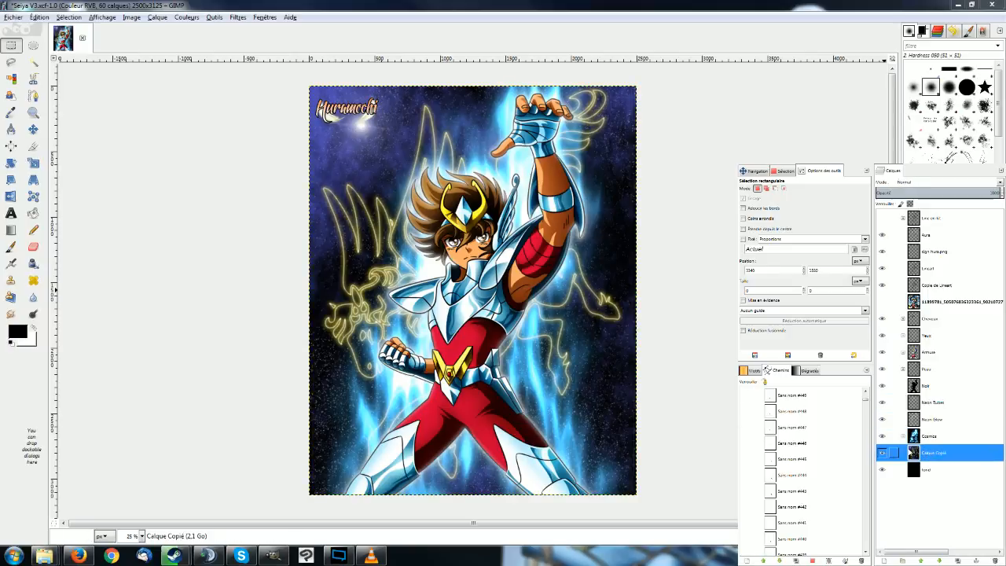
pyautogui.click(903, 437)
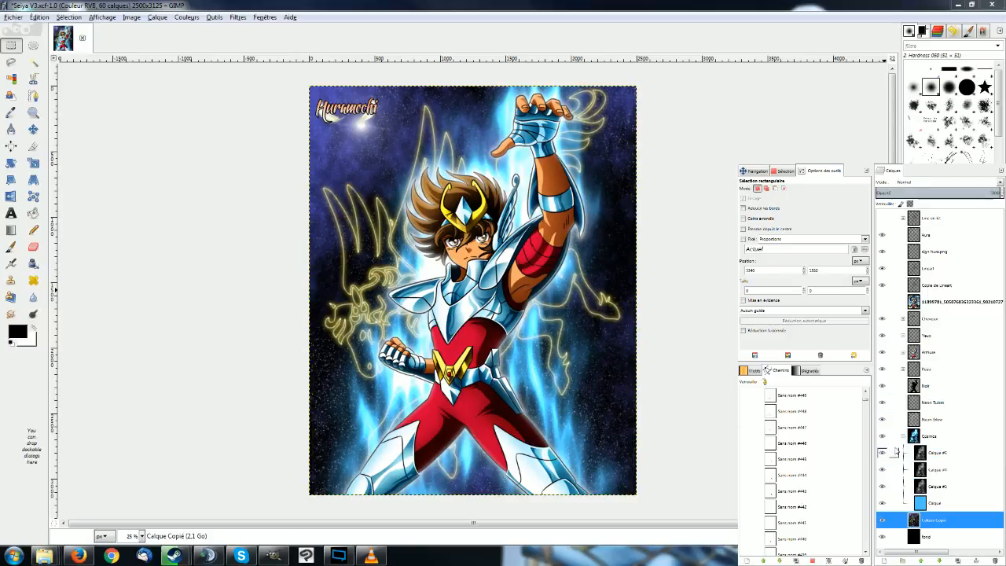
pyautogui.click(881, 520)
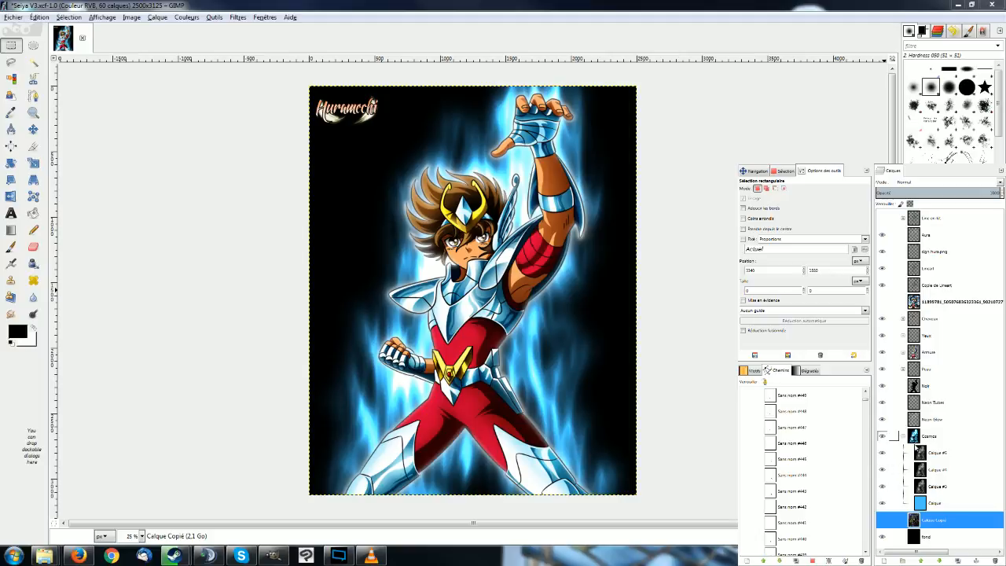
pyautogui.click(903, 437)
pyautogui.click(882, 453)
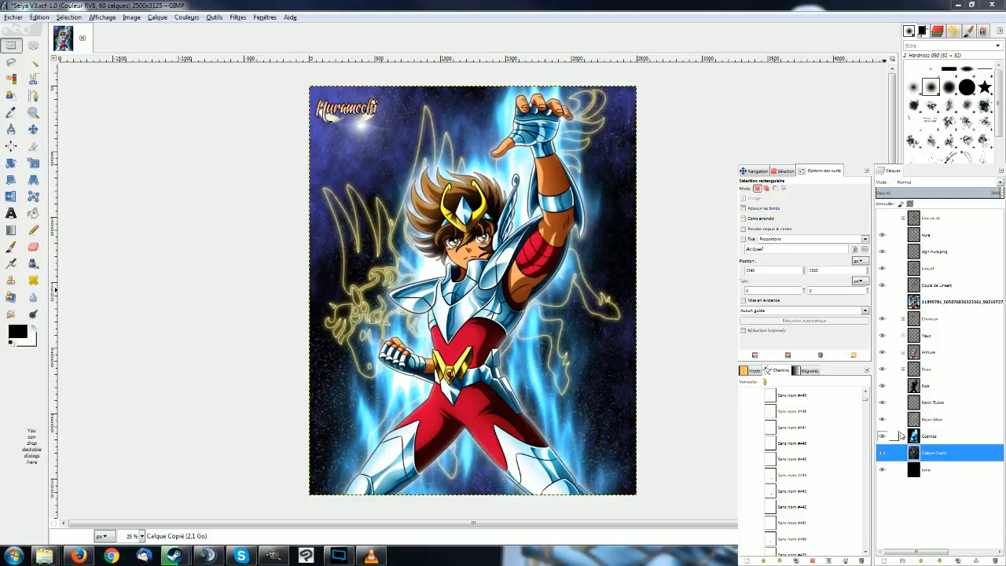
pyautogui.click(883, 437)
pyautogui.click(885, 452)
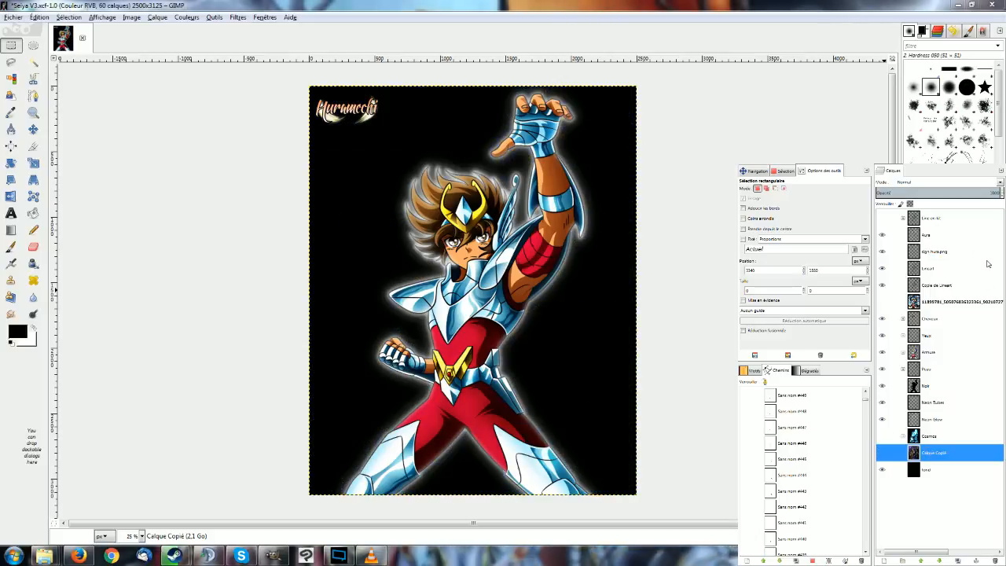
# Create a layer group directly above the Calque Copié layer and name it Cosmos #1.
pyautogui.hotkey('ctrl', 'g')
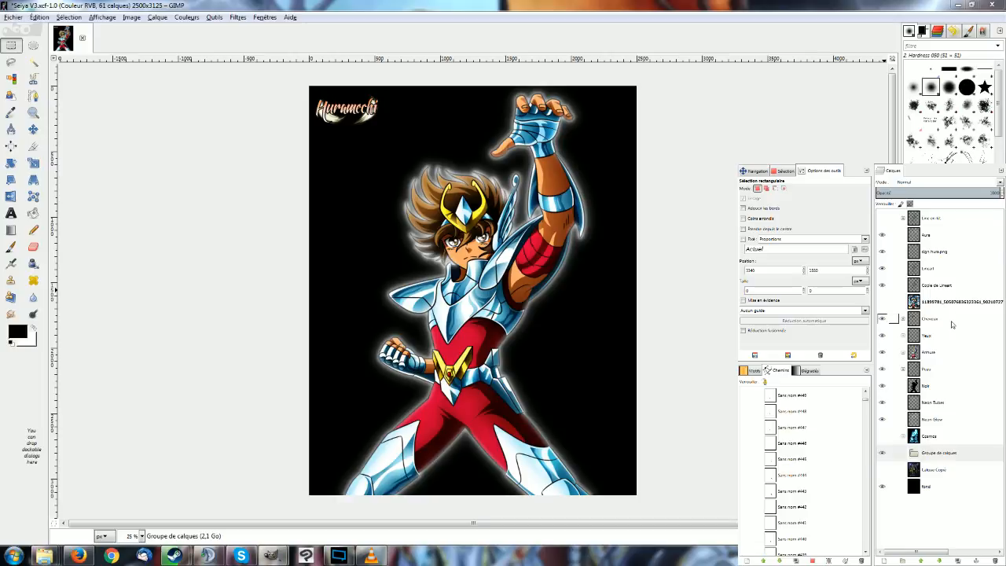
pyautogui.press('Return')
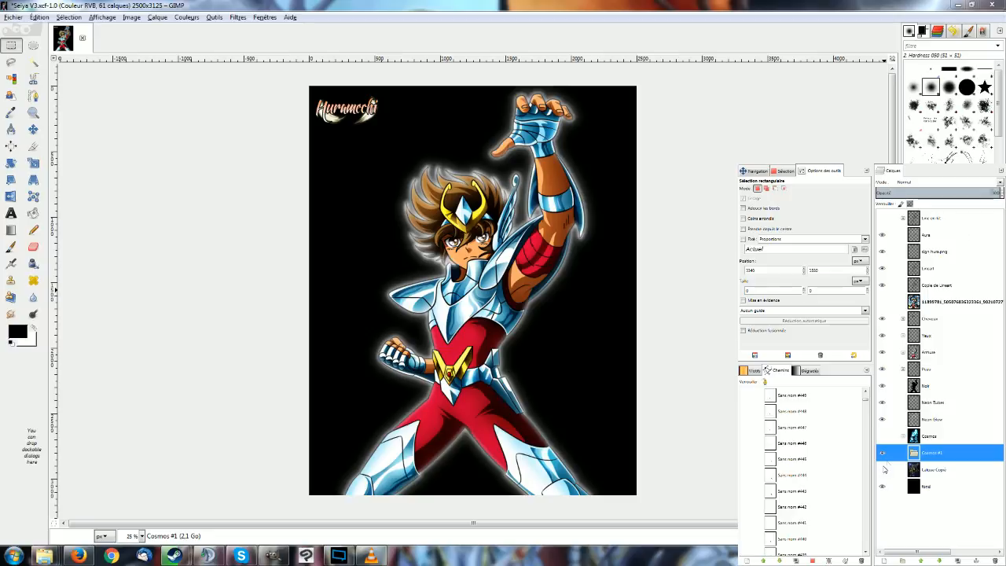
# Pick the light blue of the bottom layer in the original Cosmos group as the foreground colour for the Bucket Fill tool.
pyautogui.click(904, 435)
pyautogui.click(940, 503)
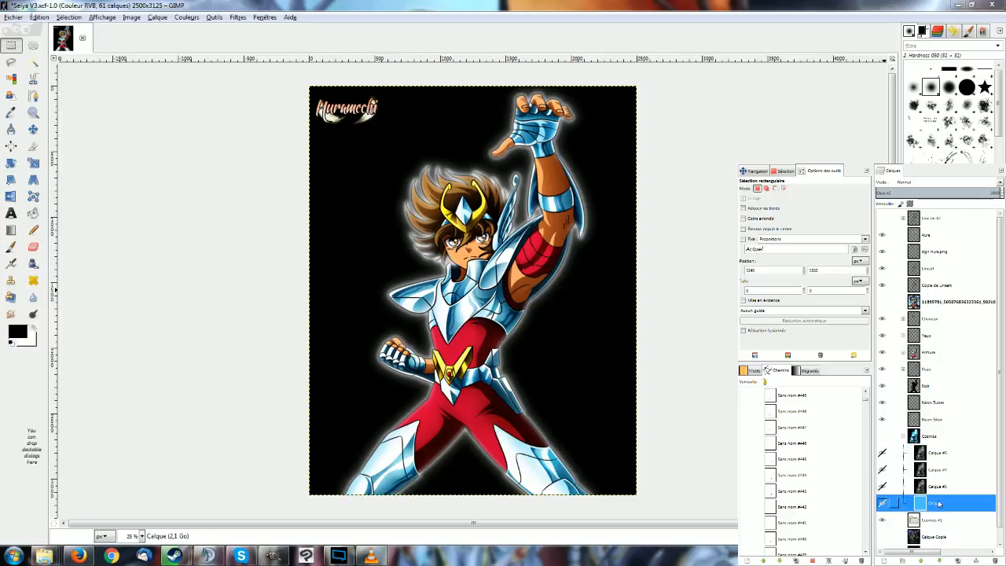
pyautogui.press('o')
pyautogui.click(425, 198)
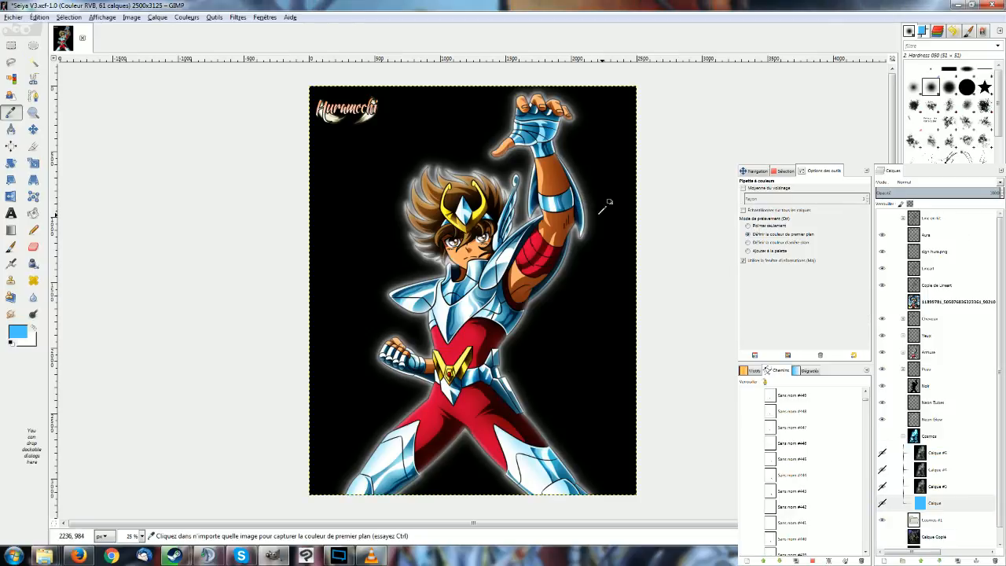
pyautogui.hotkey('shift', 'b')
pyautogui.click(904, 436)
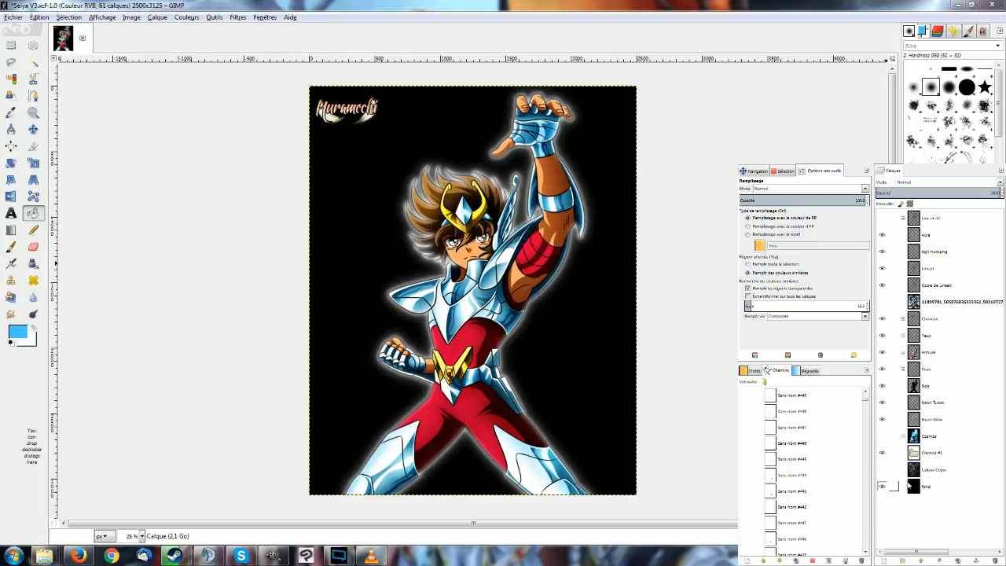
# Add three transparent layers inside the Cosmos #1 group.
pyautogui.click(922, 453)
pyautogui.hotkey('ctrl', 'shift', 'n')
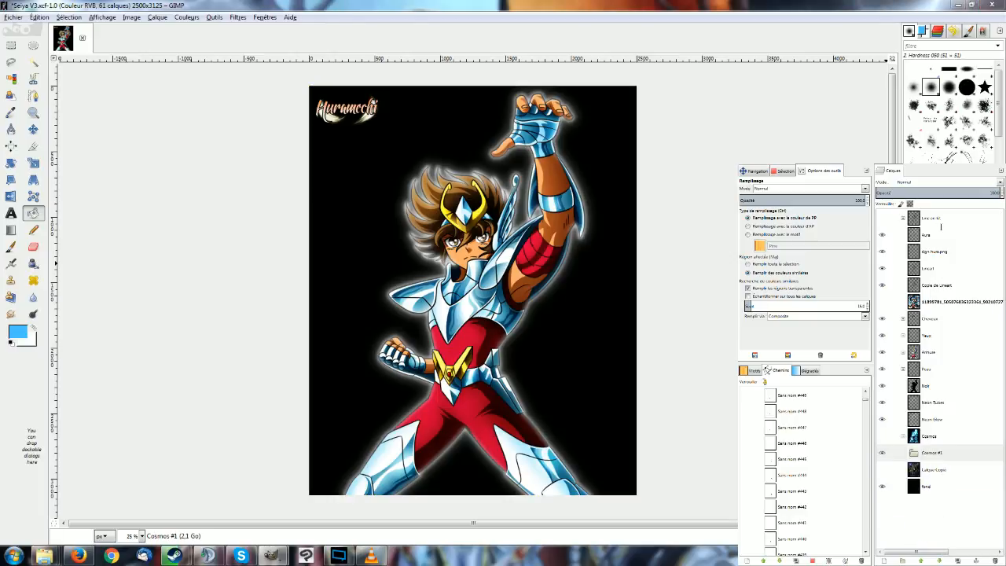
pyautogui.press('Return')
pyautogui.hotkey('ctrl', 'shift', 'n')
pyautogui.press('Return')
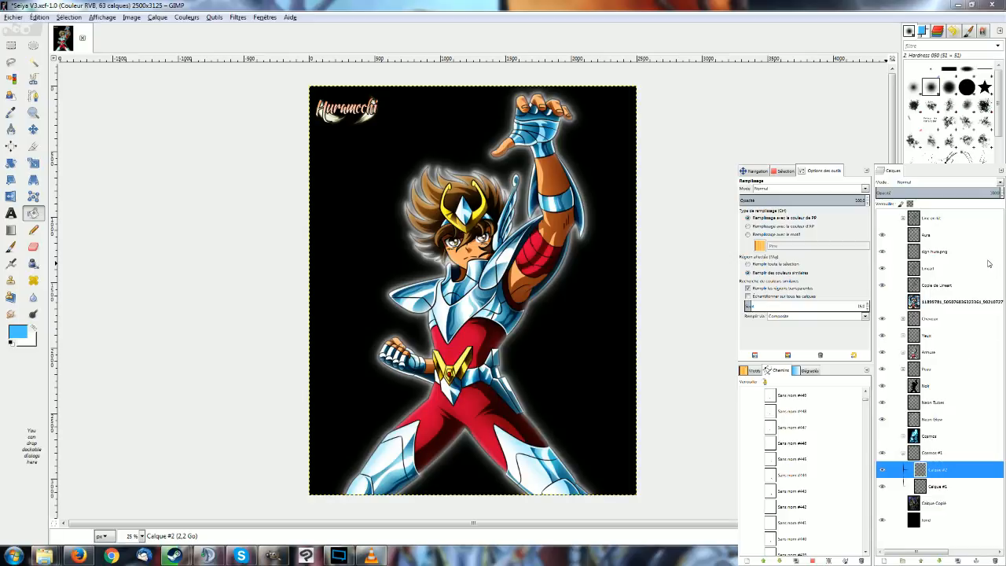
pyautogui.hotkey('ctrl', 'shift', 'n')
pyautogui.press('Return')
# Fill the bottom layer of the Cosmos #1 group with the light blue foreground colour.
pyautogui.press('pagedown')
pyautogui.press('pagedown')
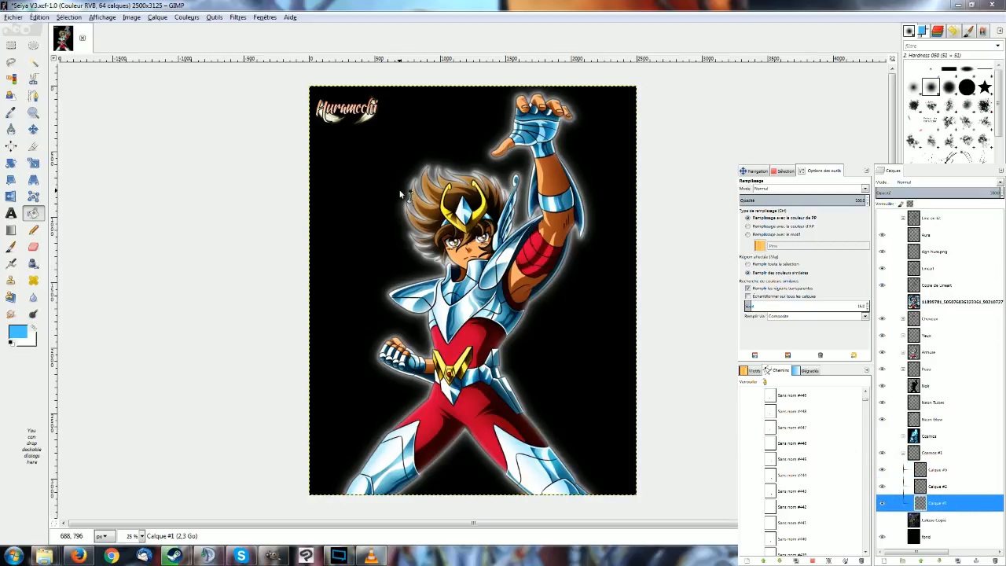
pyautogui.click(388, 223)
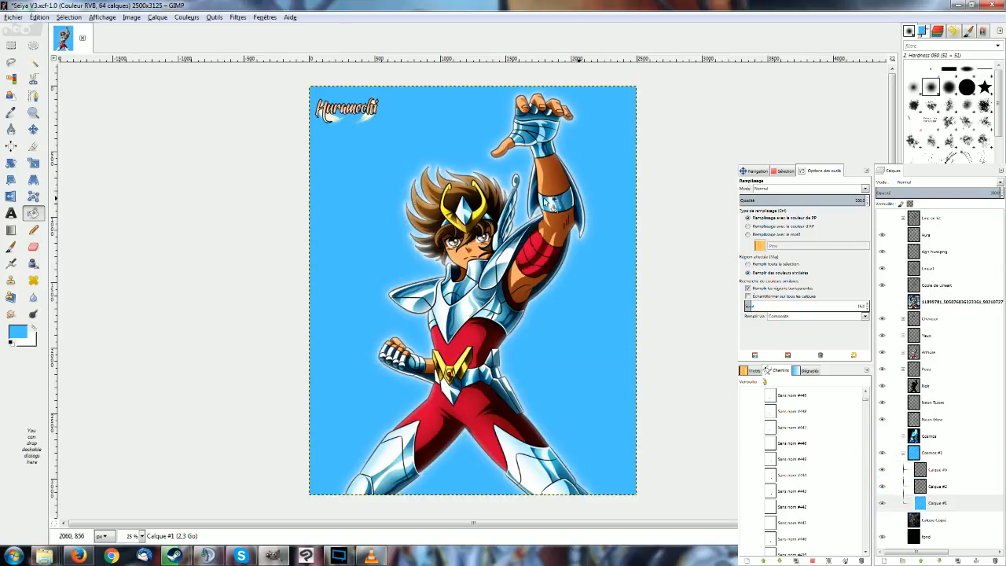
# Hide the Aura, Neon Tubes and Neon Glow layers.
pyautogui.press('e')
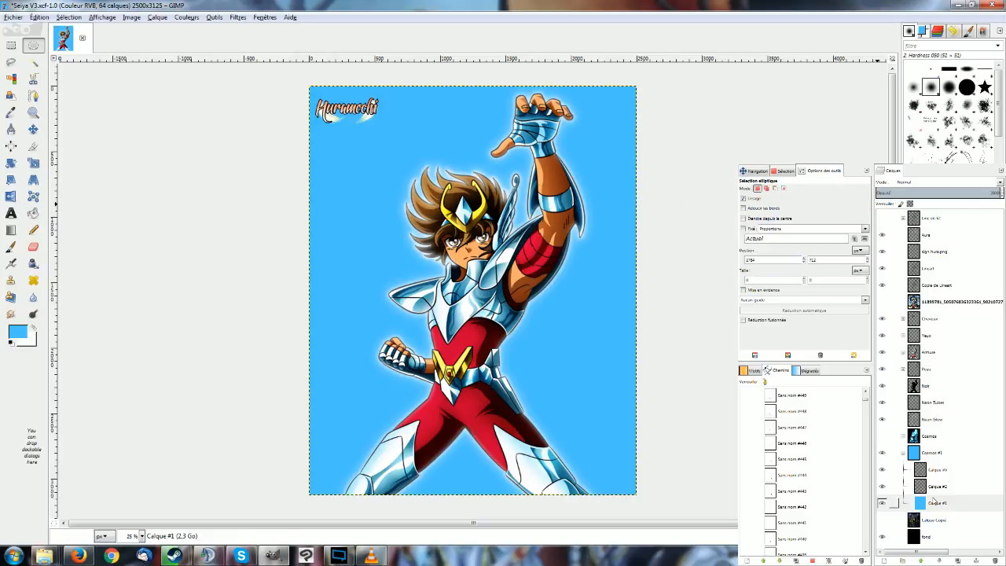
pyautogui.click(881, 235)
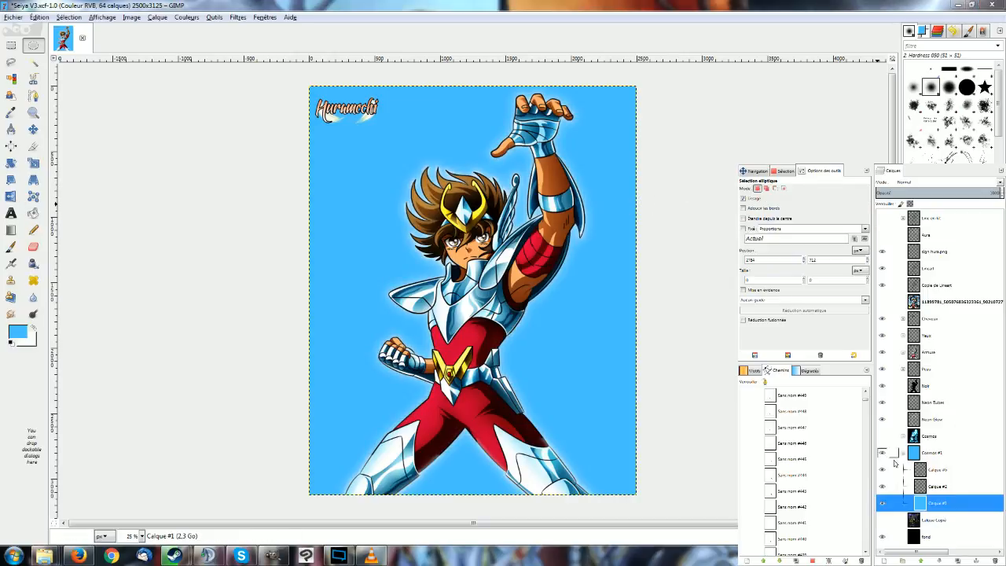
pyautogui.click(883, 419)
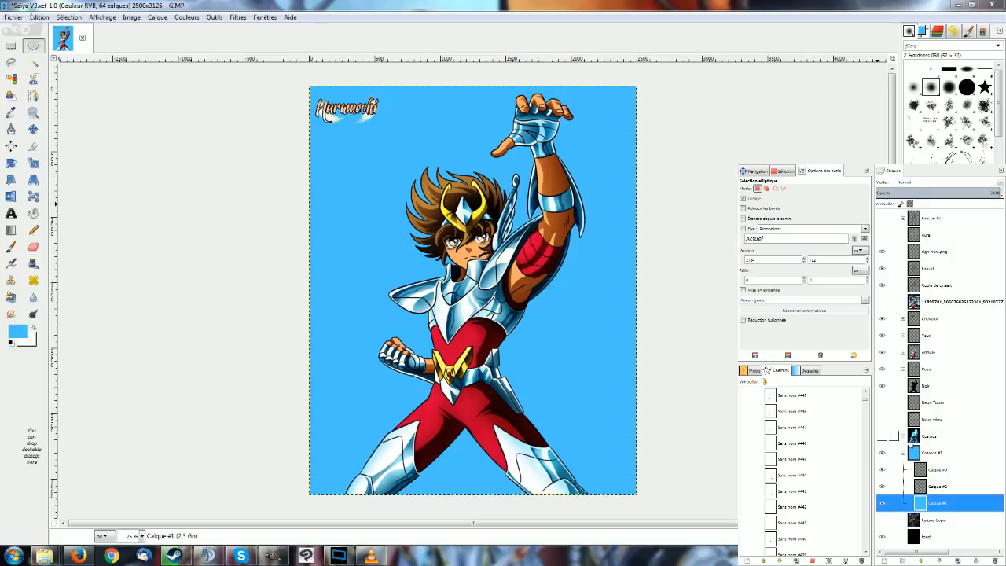
# Fill the Calque #2 layer in the Cosmos #1 group with black and duplicate that layer.
pyautogui.click(937, 486)
pyautogui.hotkey('shift', 'b')
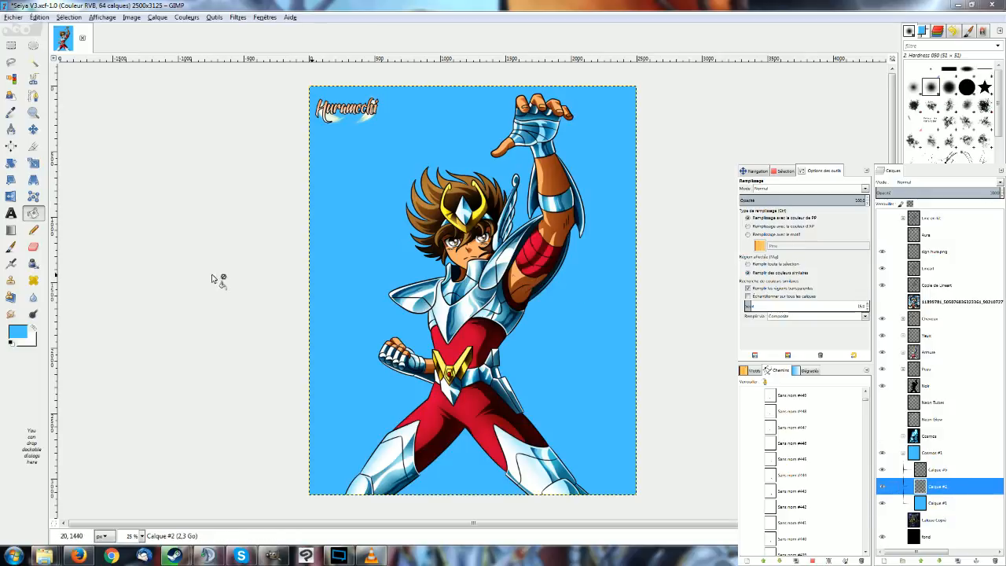
pyautogui.click(33, 328)
pyautogui.click(17, 332)
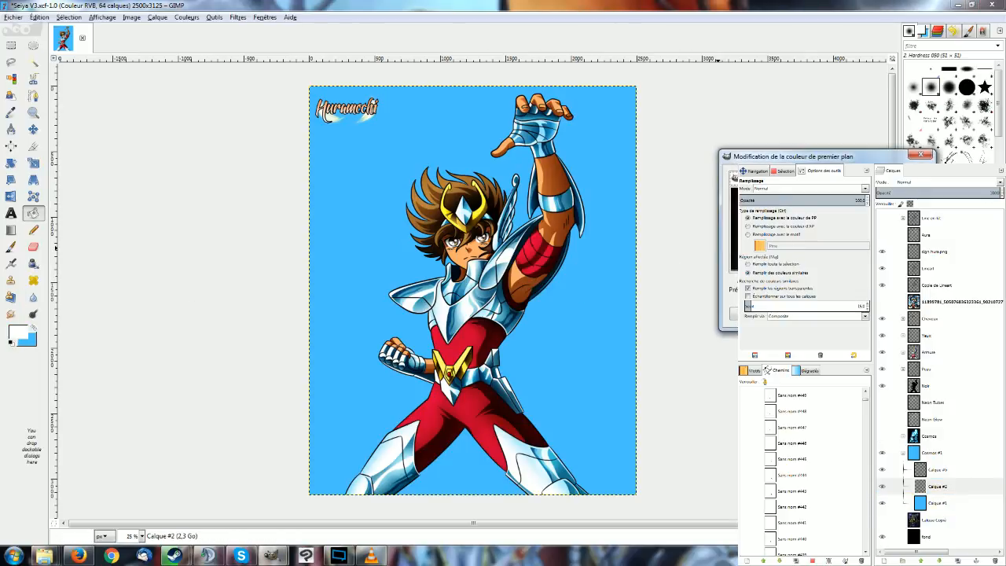
pyautogui.click(733, 250)
pyautogui.press('Return')
pyautogui.click(358, 205)
pyautogui.press('r')
pyautogui.keyDown('shift'); pyautogui.click(959, 562); pyautogui.keyUp('shift')
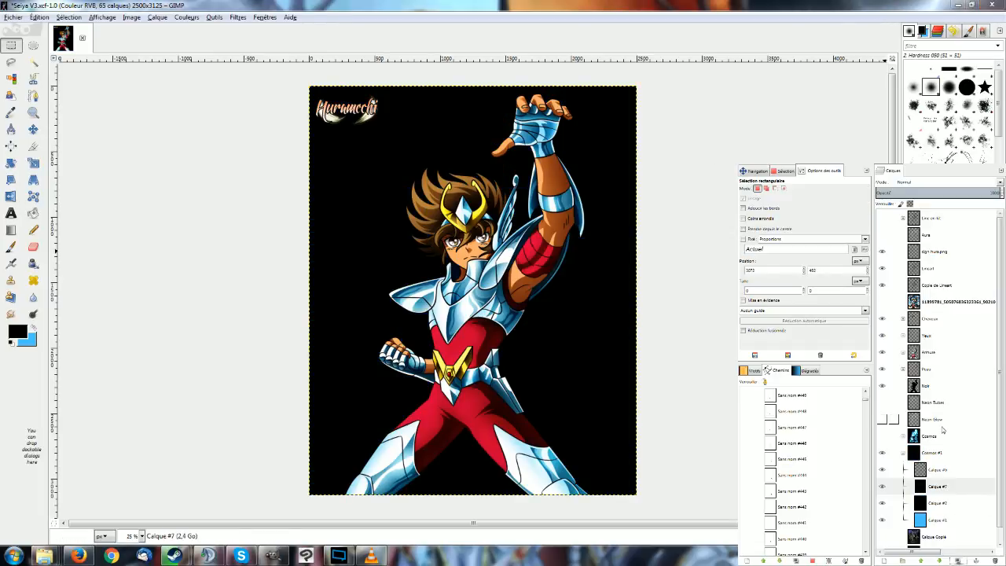
# Hide the Calque #7 layer and open the Difference Clouds filter for the Calque #2 layer in the Cosmos #1 group.
pyautogui.click(940, 469)
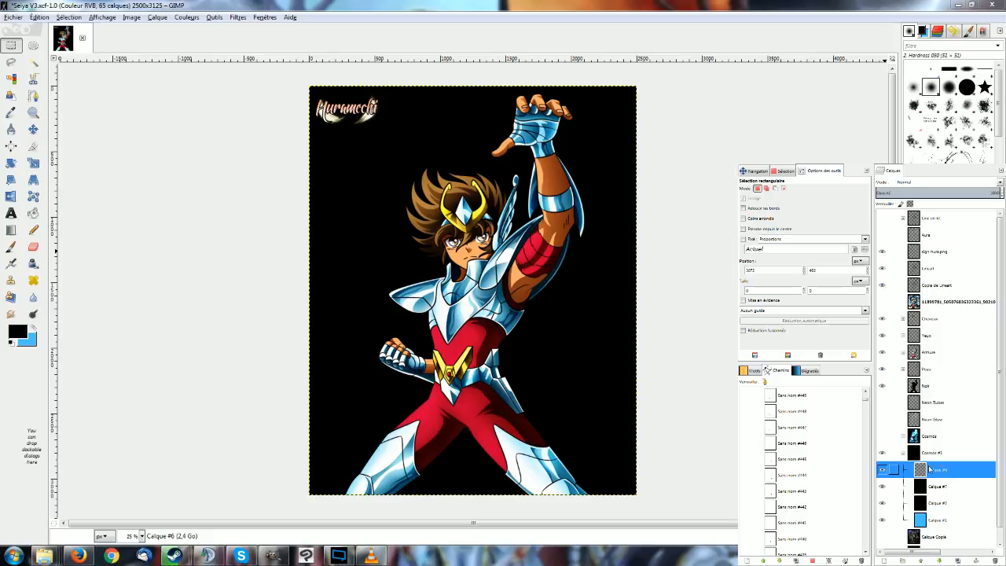
pyautogui.click(930, 488)
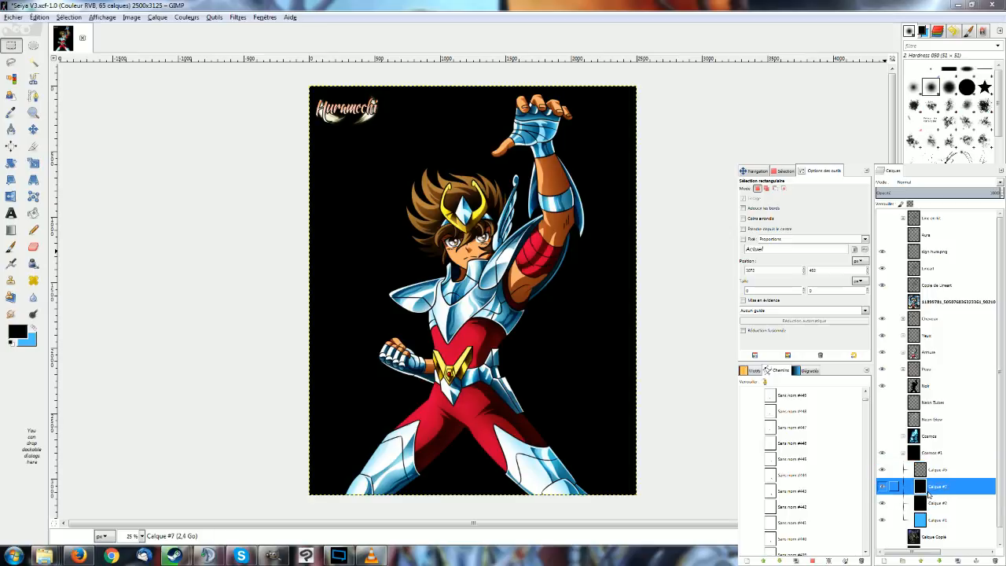
pyautogui.click(930, 503)
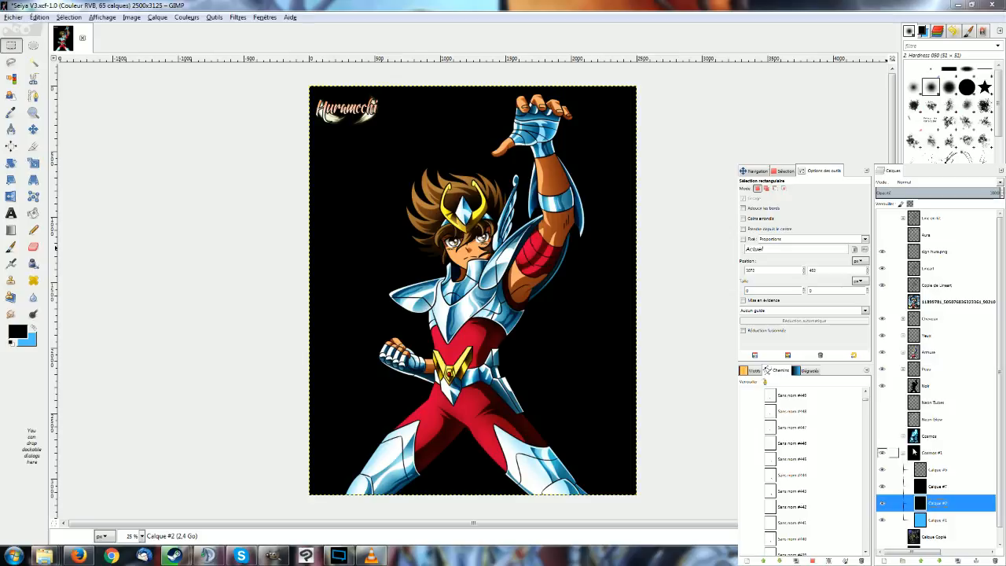
pyautogui.click(209, 16)
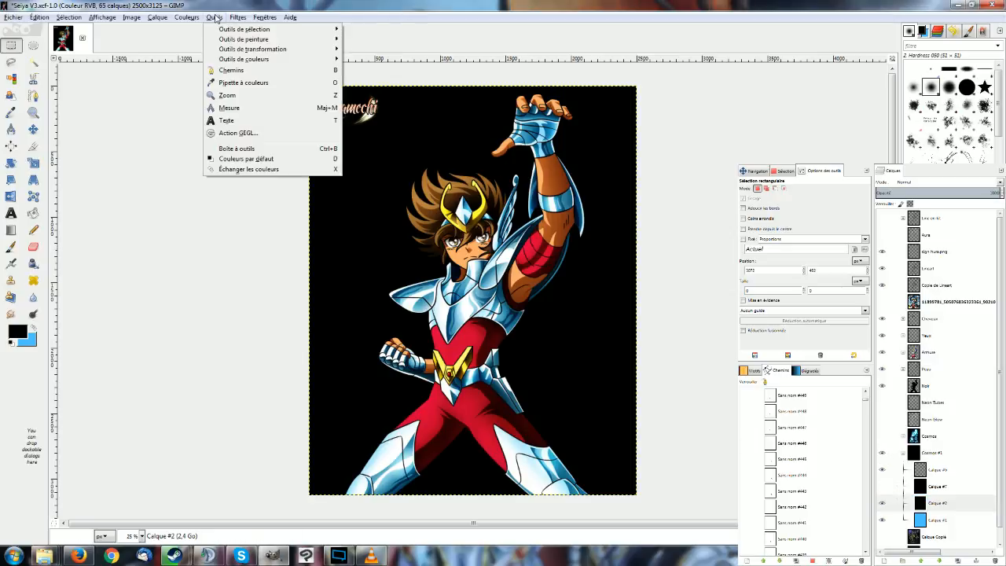
pyautogui.moveTo(237, 16)
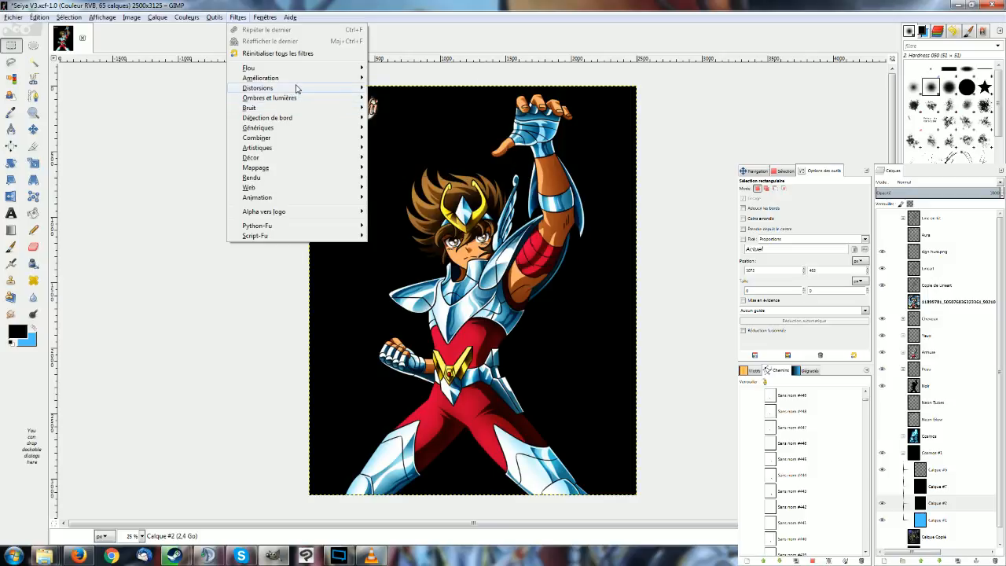
pyautogui.moveTo(297, 88)
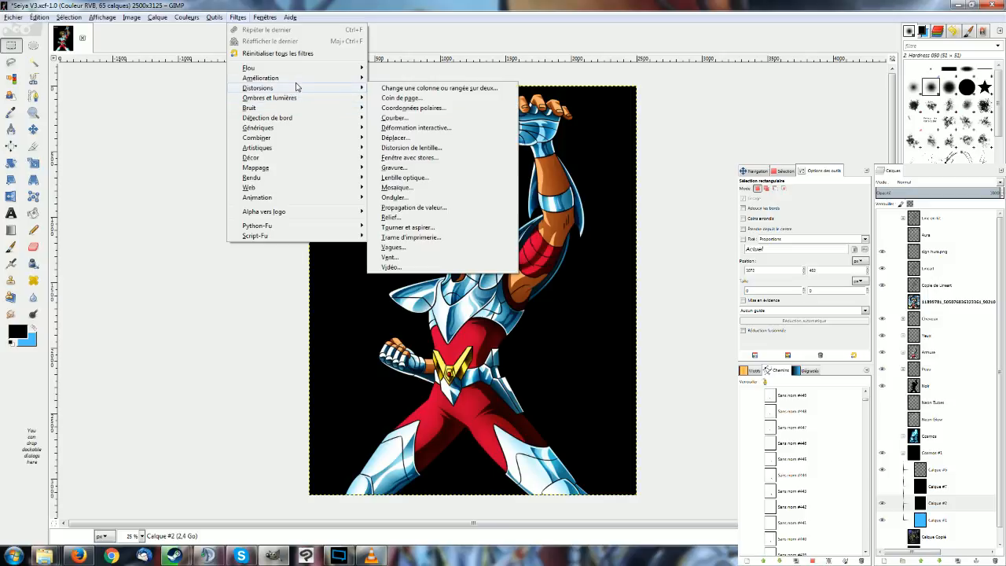
pyautogui.moveTo(298, 118)
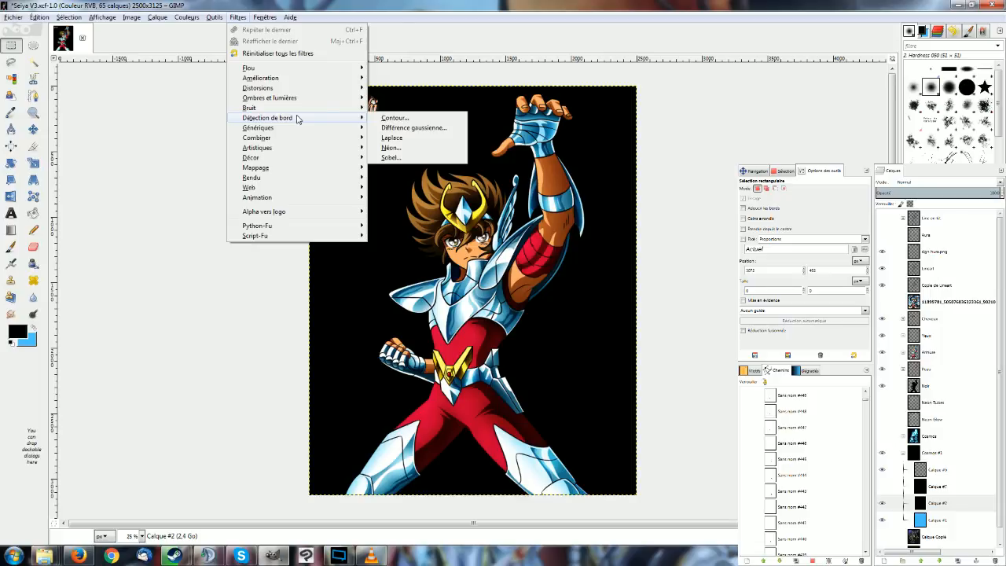
pyautogui.moveTo(299, 178)
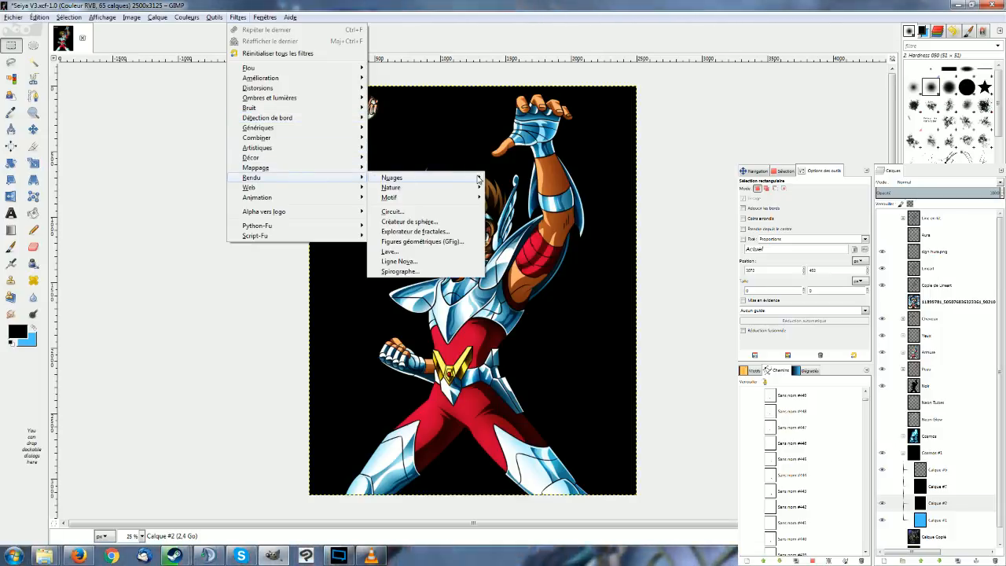
pyautogui.moveTo(478, 179)
pyautogui.click(559, 196)
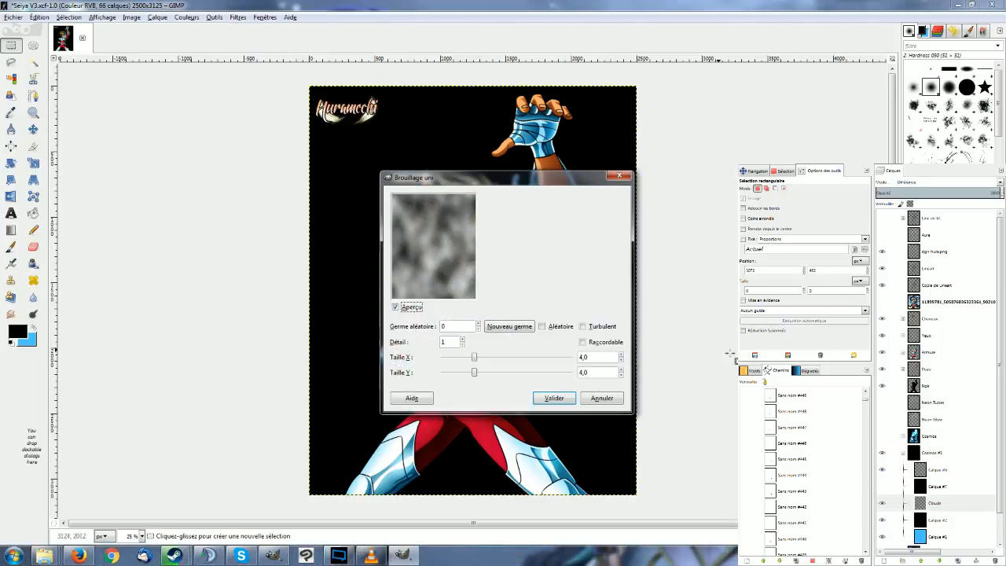
# Enable Turbulent for the clouds and set the X size to 16.0 and the Y size to 4.4.
pyautogui.click(583, 326)
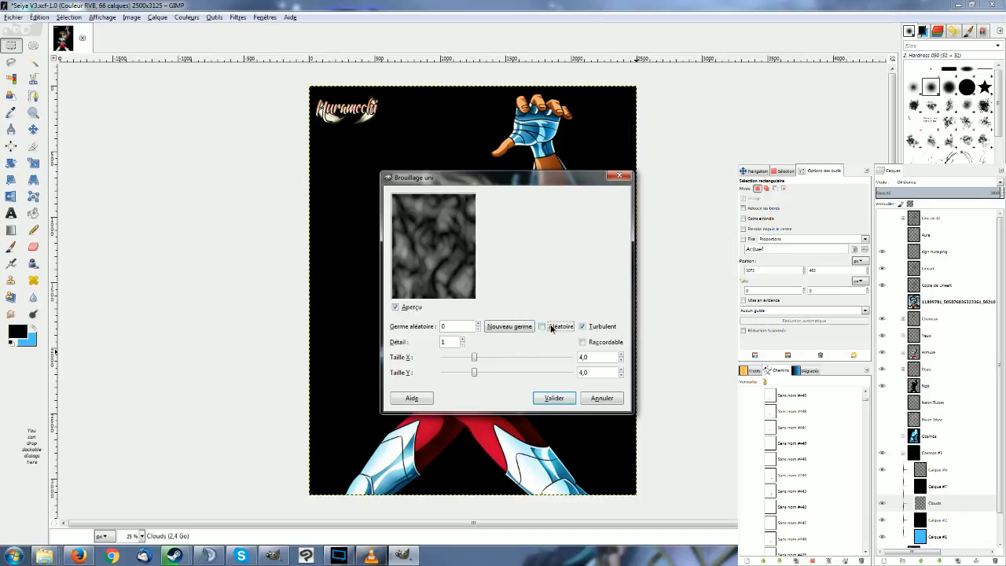
pyautogui.click(551, 328)
pyautogui.click(551, 328)
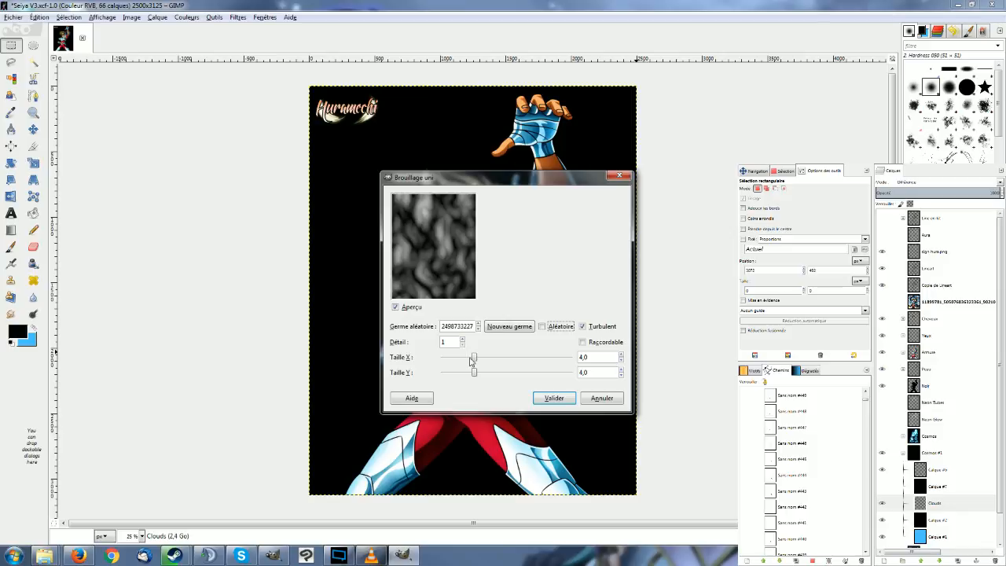
pyautogui.moveTo(476, 359); pyautogui.dragTo(549, 359)
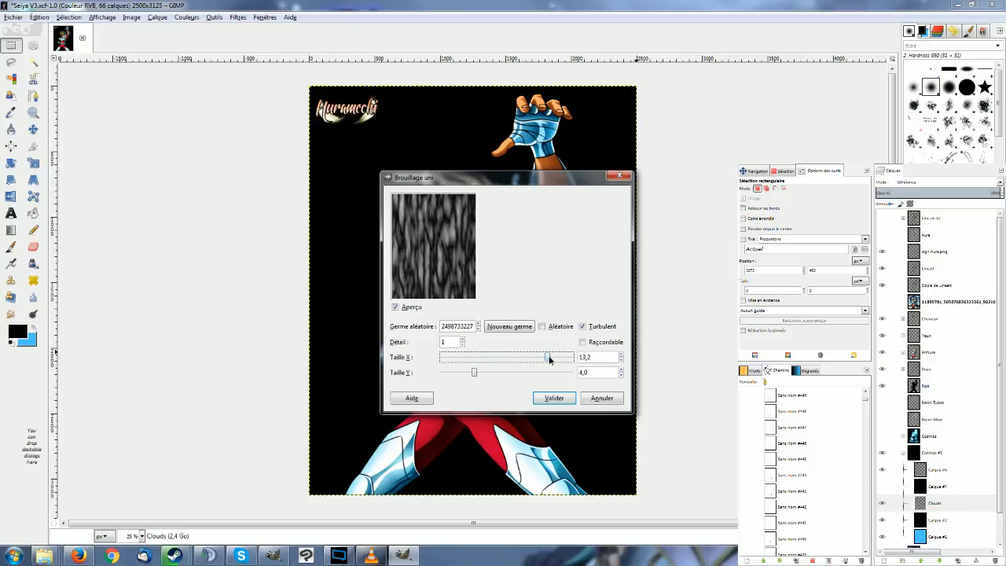
pyautogui.moveTo(474, 375); pyautogui.dragTo(483, 374)
pyautogui.moveTo(556, 357); pyautogui.dragTo(564, 357)
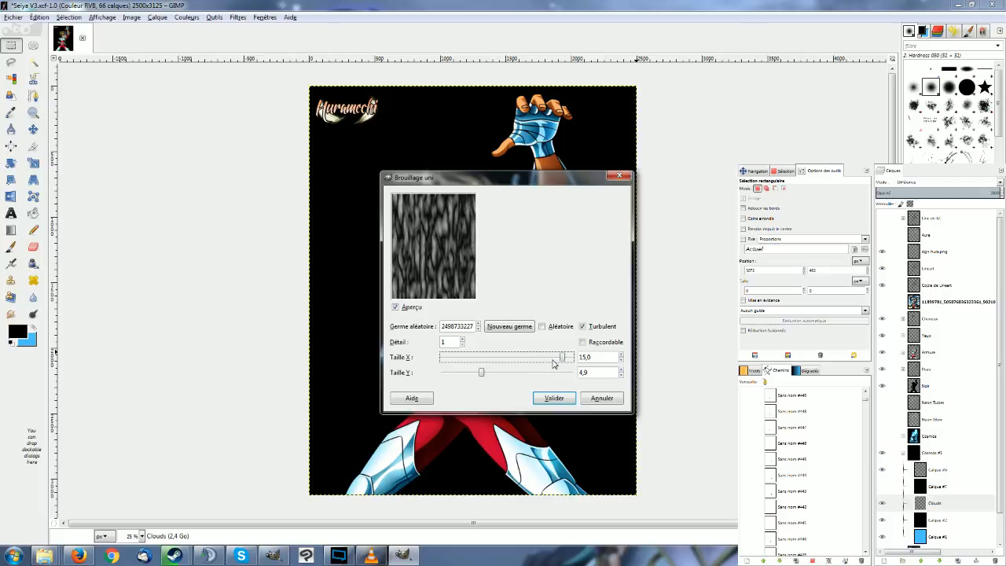
pyautogui.moveTo(481, 374)
pyautogui.mouseDown()
pyautogui.moveTo(591, 376)
pyautogui.moveTo(477, 374)
pyautogui.mouseUp()
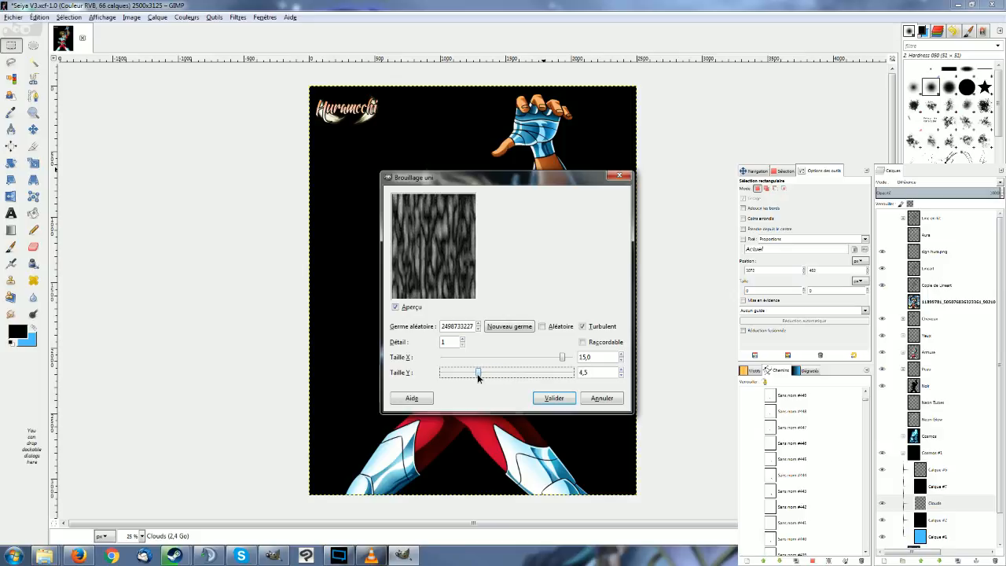
pyautogui.moveTo(477, 373); pyautogui.dragTo(477, 374)
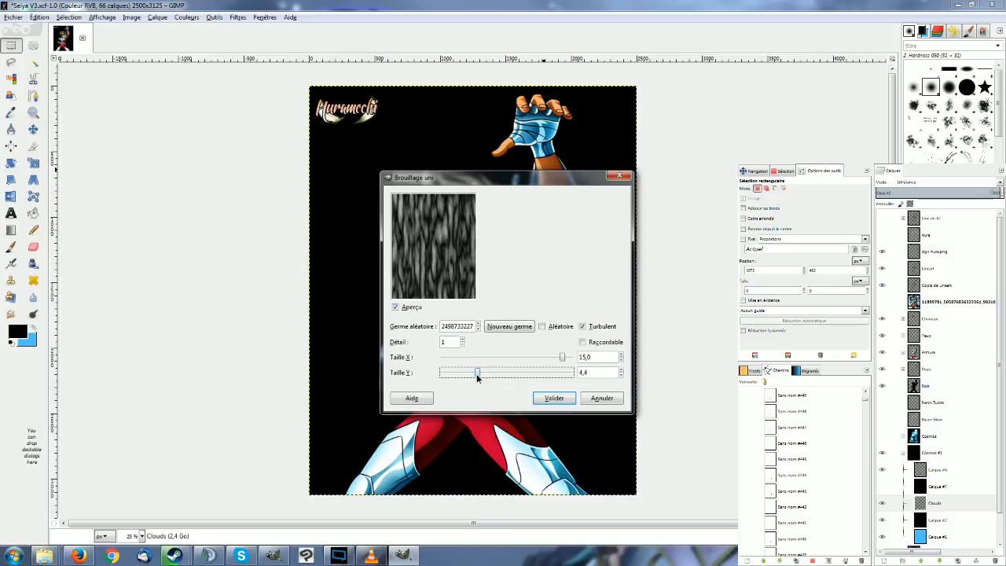
pyautogui.moveTo(562, 356); pyautogui.dragTo(573, 358)
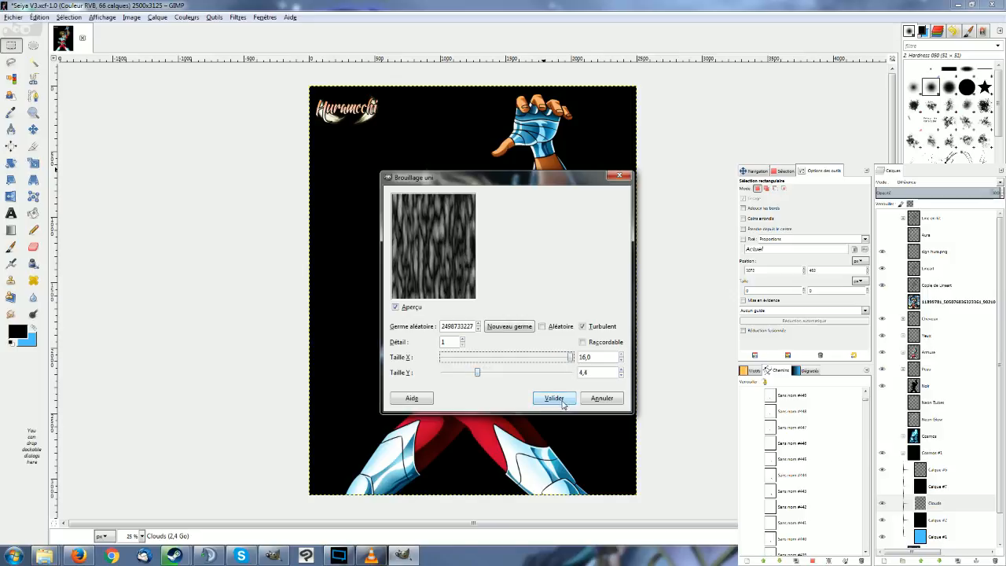
# Generate new random seeds for the cloud pattern and apply the filter to Calque #2.
pyautogui.click(516, 327)
pyautogui.click(516, 327)
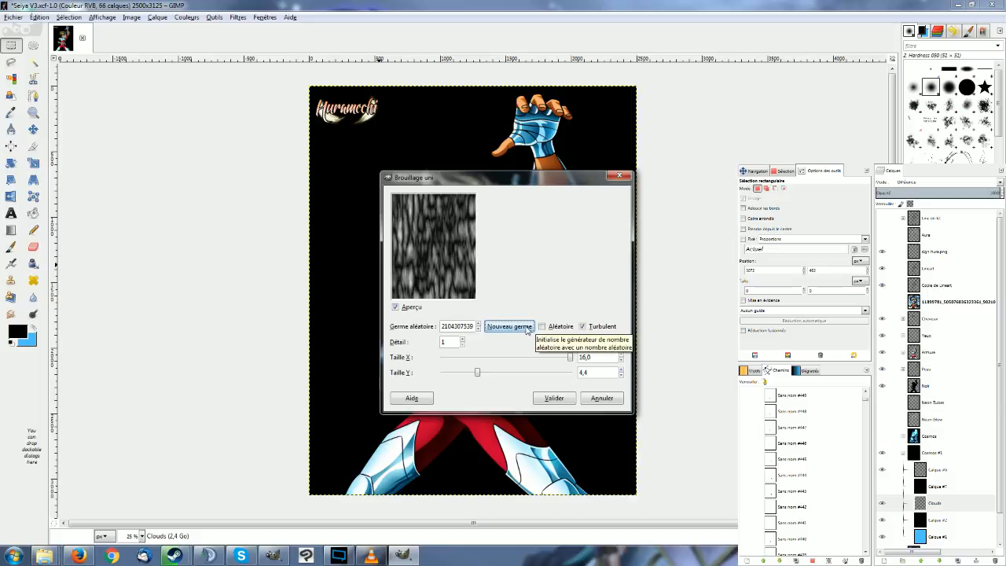
pyautogui.click(524, 328)
pyautogui.click(524, 329)
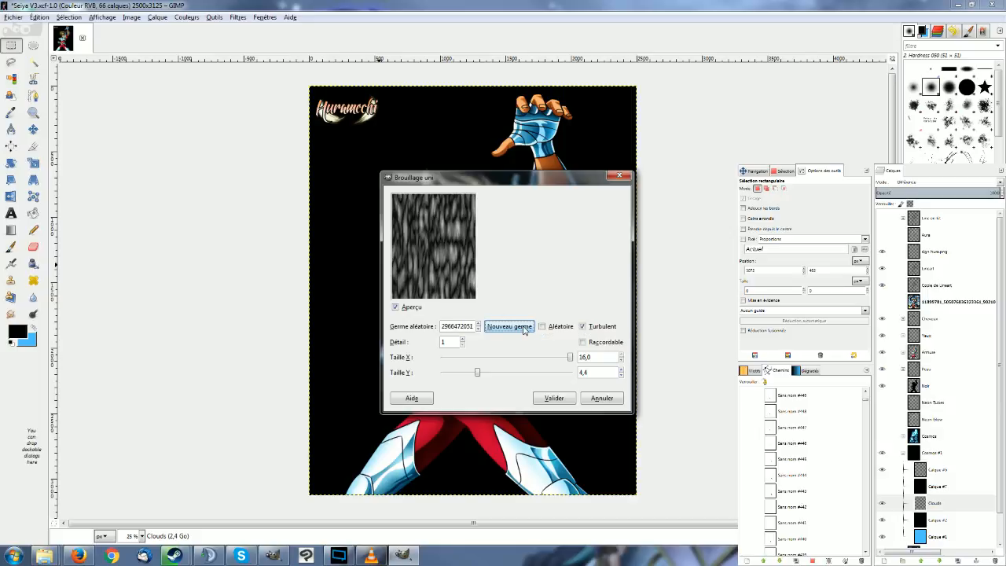
pyautogui.click(524, 329)
pyautogui.click(523, 328)
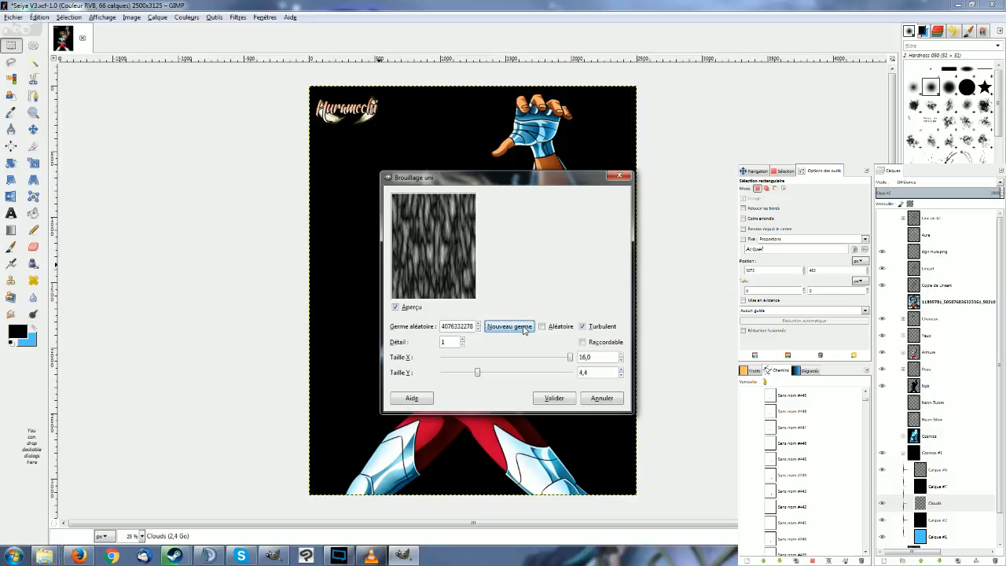
pyautogui.click(554, 397)
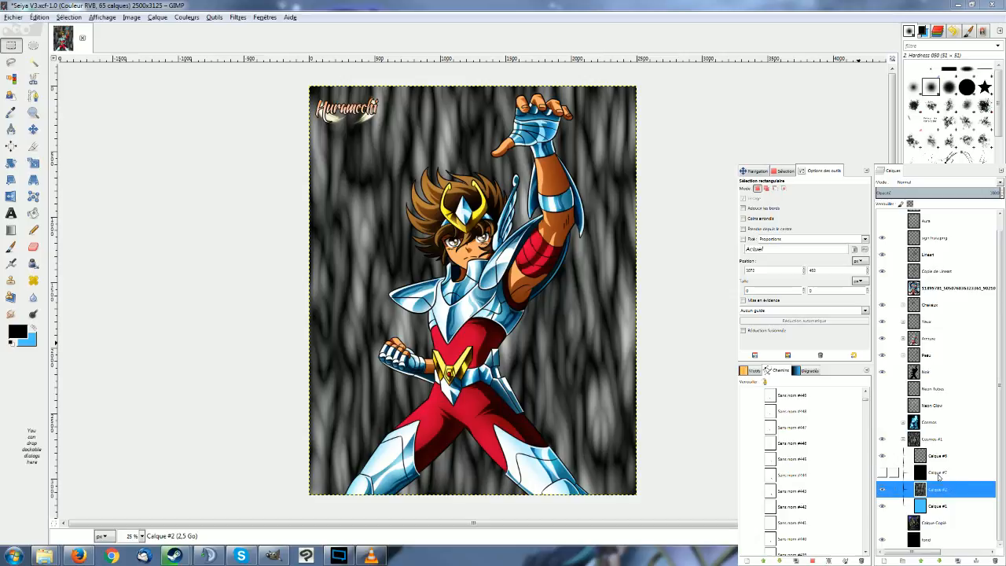
# Invert the colours of the rendered clouds on Calque #2 and show the black Calque #7 layer again.
pyautogui.click(237, 16)
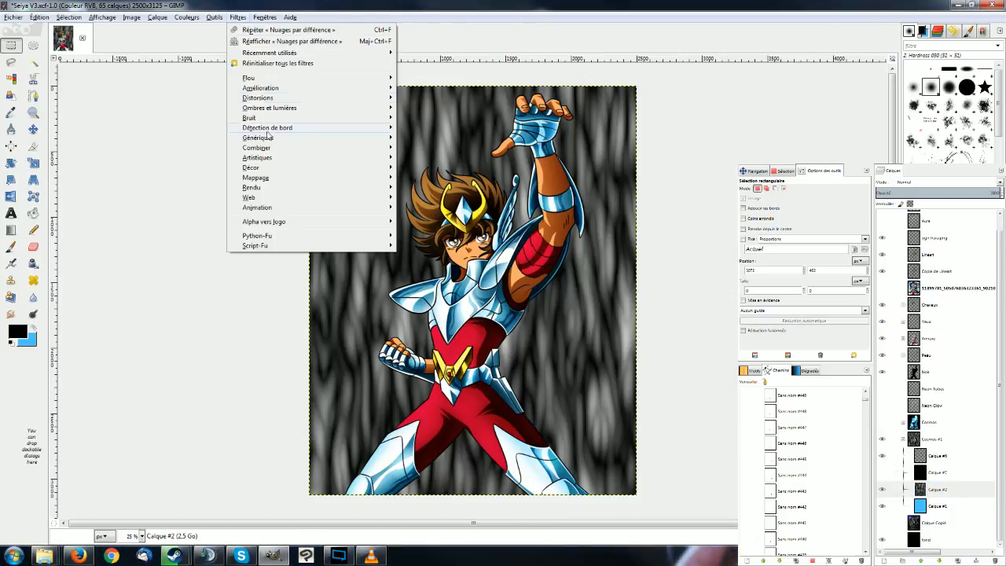
pyautogui.moveTo(186, 17)
pyautogui.click(198, 147)
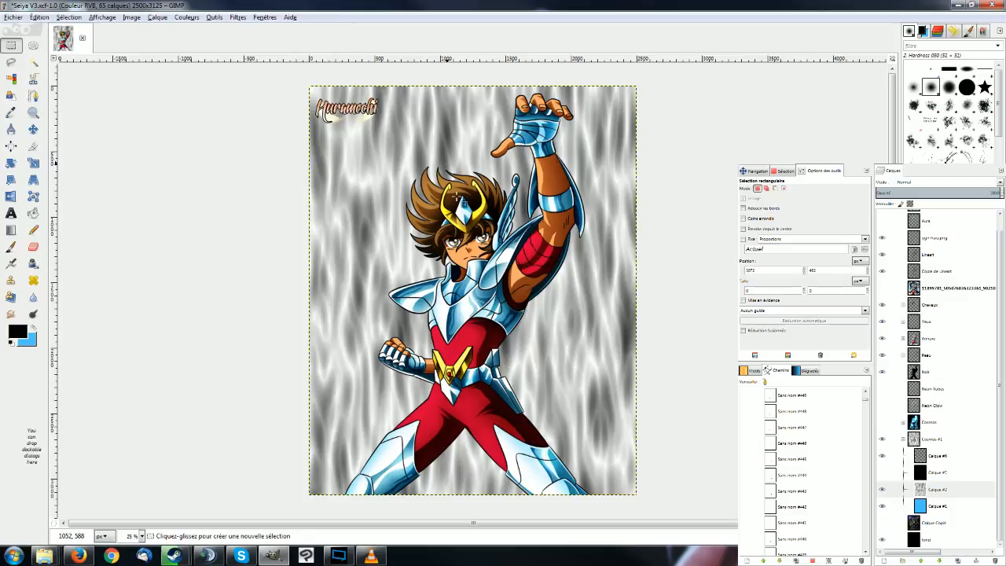
pyautogui.click(886, 473)
pyautogui.click(883, 472)
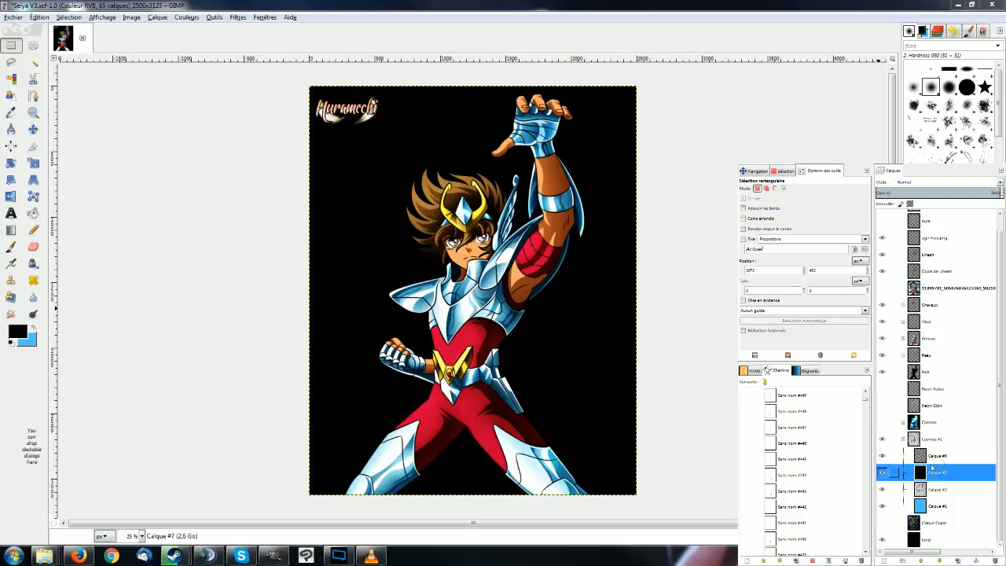
# Prepare the Airbrush on Calque #6 with a size of about 515, a flow of 5.0 and a white foreground colour.
pyautogui.click(936, 456)
pyautogui.press('a')
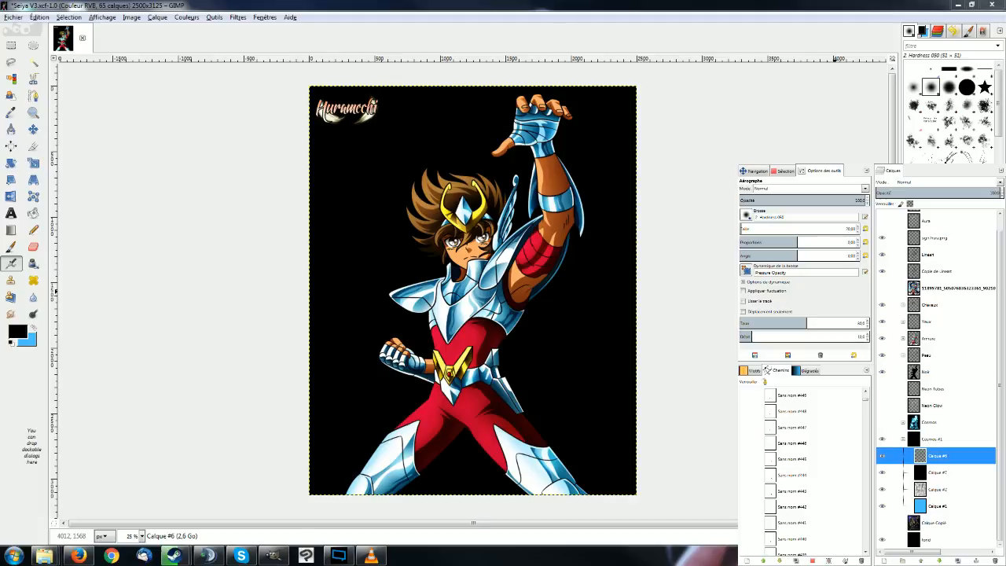
pyautogui.click(799, 228)
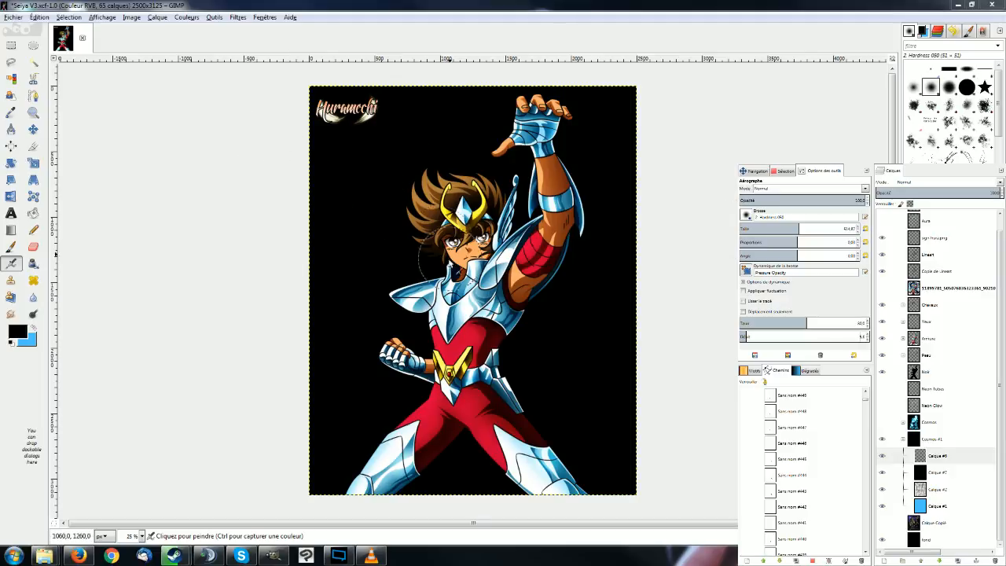
pyautogui.click(16, 334)
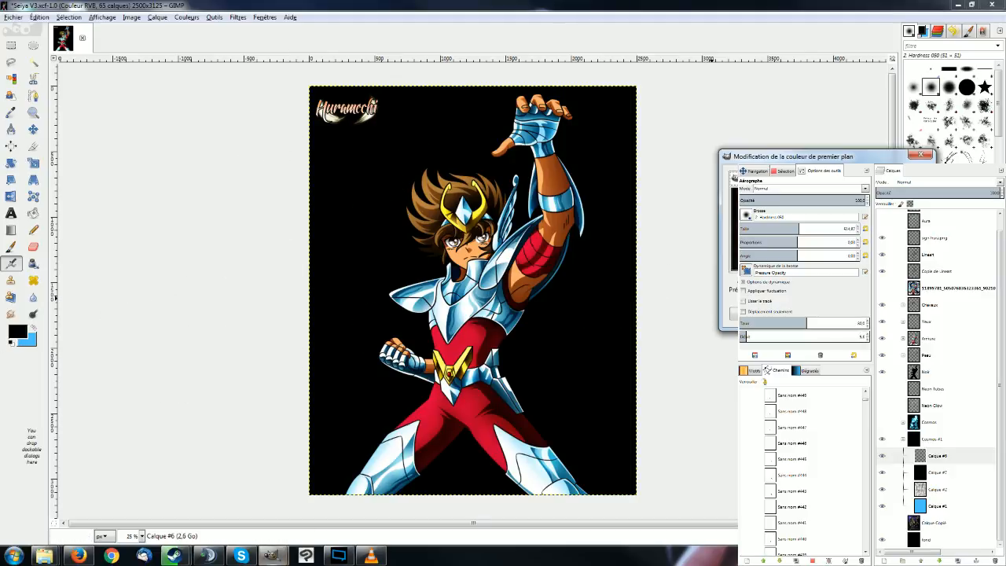
pyautogui.click(857, 313)
# Airbrush a soft white glow around the character's hair on Calque #6 and undo the last stroke.
pyautogui.moveTo(414, 172)
pyautogui.mouseDown()
pyautogui.moveTo(454, 174)
pyautogui.moveTo(431, 161)
pyautogui.moveTo(398, 250)
pyautogui.moveTo(411, 269)
pyautogui.mouseUp()
pyautogui.moveTo(502, 188)
pyautogui.mouseDown()
pyautogui.moveTo(514, 227)
pyautogui.moveTo(488, 193)
pyautogui.mouseUp()
pyautogui.moveTo(406, 196)
pyautogui.mouseDown()
pyautogui.moveTo(420, 227)
pyautogui.moveTo(410, 198)
pyautogui.mouseUp()
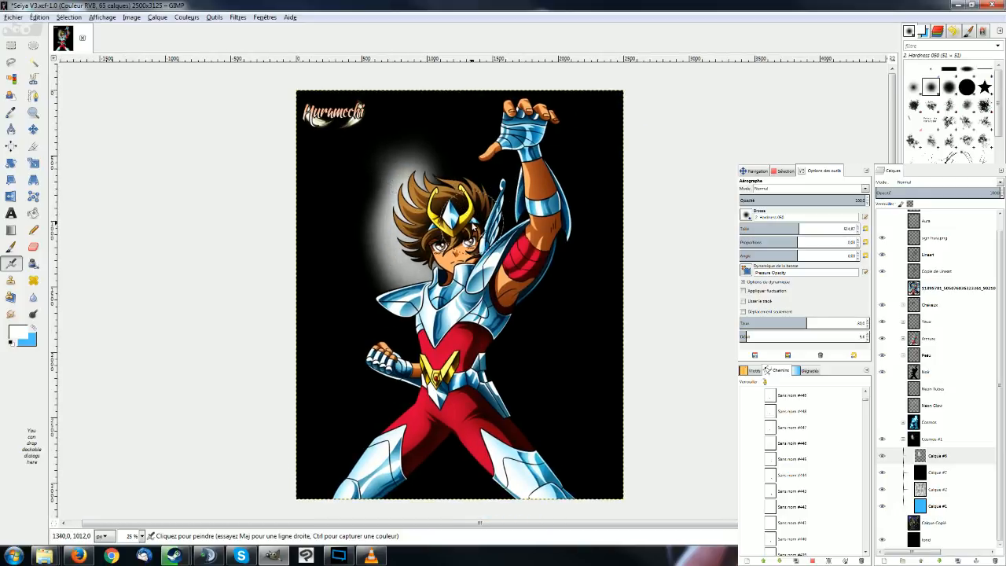
pyautogui.hotkey('ctrl', 'z')
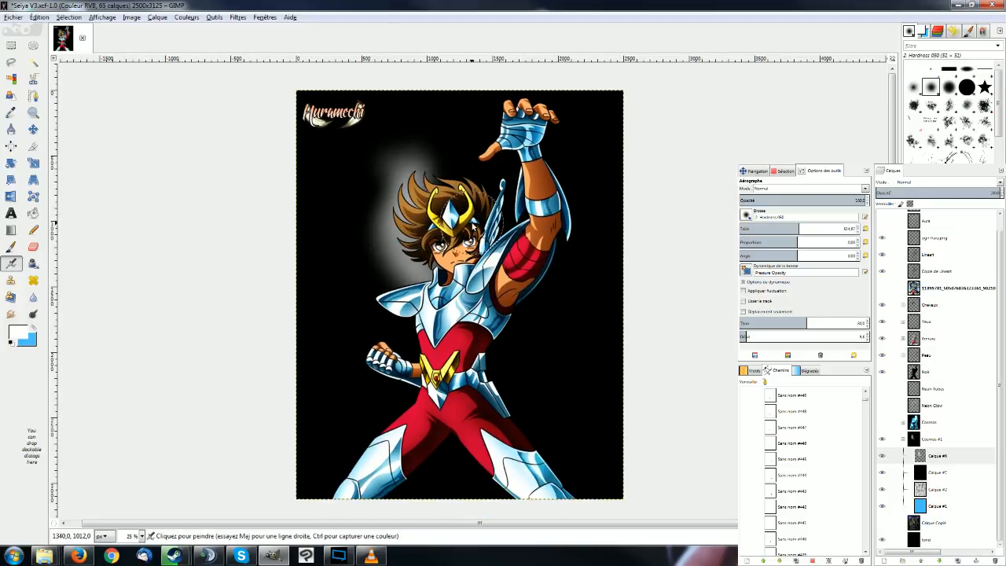
# Airbrush a soft white glow around the character's body, raised arm, fist and legs on Calque #6.
pyautogui.moveTo(471, 222)
pyautogui.mouseDown()
pyautogui.moveTo(359, 213)
pyautogui.moveTo(388, 169)
pyautogui.moveTo(482, 147)
pyautogui.moveTo(449, 174)
pyautogui.moveTo(503, 232)
pyautogui.moveTo(378, 330)
pyautogui.moveTo(361, 370)
pyautogui.moveTo(397, 398)
pyautogui.moveTo(363, 350)
pyautogui.moveTo(383, 346)
pyautogui.mouseUp()
pyautogui.moveTo(386, 334)
pyautogui.mouseDown()
pyautogui.moveTo(346, 223)
pyautogui.moveTo(354, 259)
pyautogui.moveTo(330, 283)
pyautogui.moveTo(369, 236)
pyautogui.moveTo(339, 291)
pyautogui.moveTo(350, 287)
pyautogui.moveTo(304, 308)
pyautogui.moveTo(290, 346)
pyautogui.moveTo(322, 315)
pyautogui.moveTo(303, 346)
pyautogui.moveTo(362, 354)
pyautogui.moveTo(362, 401)
pyautogui.moveTo(438, 348)
pyautogui.moveTo(444, 370)
pyautogui.moveTo(483, 382)
pyautogui.moveTo(456, 401)
pyautogui.moveTo(404, 330)
pyautogui.moveTo(455, 405)
pyautogui.moveTo(427, 348)
pyautogui.moveTo(503, 252)
pyautogui.mouseUp()
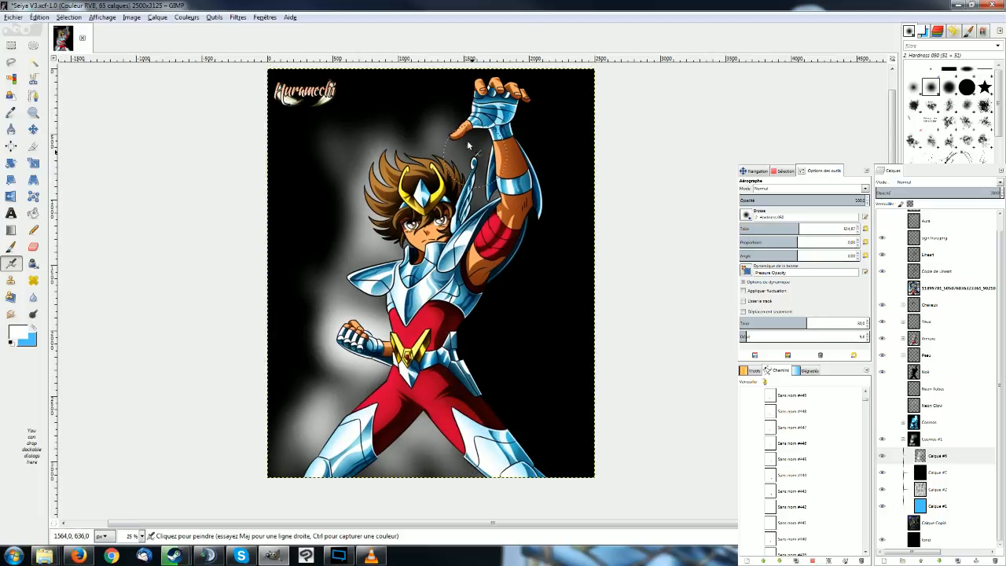
pyautogui.moveTo(469, 143)
pyautogui.mouseDown()
pyautogui.moveTo(408, 135)
pyautogui.moveTo(408, 104)
pyautogui.moveTo(397, 110)
pyautogui.moveTo(508, 122)
pyautogui.moveTo(501, 161)
pyautogui.moveTo(500, 132)
pyautogui.moveTo(471, 145)
pyautogui.moveTo(524, 137)
pyautogui.moveTo(504, 71)
pyautogui.moveTo(504, 115)
pyautogui.moveTo(488, 119)
pyautogui.moveTo(516, 74)
pyautogui.moveTo(518, 124)
pyautogui.moveTo(541, 76)
pyautogui.moveTo(463, 103)
pyautogui.moveTo(470, 81)
pyautogui.moveTo(529, 258)
pyautogui.moveTo(542, 205)
pyautogui.moveTo(531, 160)
pyautogui.moveTo(526, 177)
pyautogui.moveTo(547, 196)
pyautogui.moveTo(528, 233)
pyautogui.moveTo(510, 223)
pyautogui.moveTo(523, 202)
pyautogui.moveTo(546, 249)
pyautogui.moveTo(497, 241)
pyautogui.moveTo(480, 293)
pyautogui.moveTo(535, 341)
pyautogui.moveTo(507, 387)
pyautogui.moveTo(542, 353)
pyautogui.moveTo(472, 391)
pyautogui.moveTo(513, 375)
pyautogui.moveTo(470, 358)
pyautogui.moveTo(494, 351)
pyautogui.moveTo(478, 316)
pyautogui.moveTo(518, 294)
pyautogui.moveTo(473, 372)
pyautogui.moveTo(537, 346)
pyautogui.moveTo(495, 423)
pyautogui.moveTo(542, 411)
pyautogui.moveTo(542, 456)
pyautogui.moveTo(564, 438)
pyautogui.moveTo(532, 477)
pyautogui.moveTo(551, 463)
pyautogui.moveTo(542, 449)
pyautogui.moveTo(516, 480)
pyautogui.moveTo(517, 455)
pyautogui.moveTo(495, 422)
pyautogui.moveTo(512, 407)
pyautogui.moveTo(389, 422)
pyautogui.moveTo(368, 446)
pyautogui.moveTo(285, 482)
pyautogui.moveTo(318, 438)
pyautogui.moveTo(312, 481)
pyautogui.mouseUp()
pyautogui.moveTo(315, 253)
pyautogui.mouseDown()
pyautogui.moveTo(370, 267)
pyautogui.moveTo(388, 283)
pyautogui.moveTo(324, 307)
pyautogui.moveTo(394, 309)
pyautogui.moveTo(295, 371)
pyautogui.mouseUp()
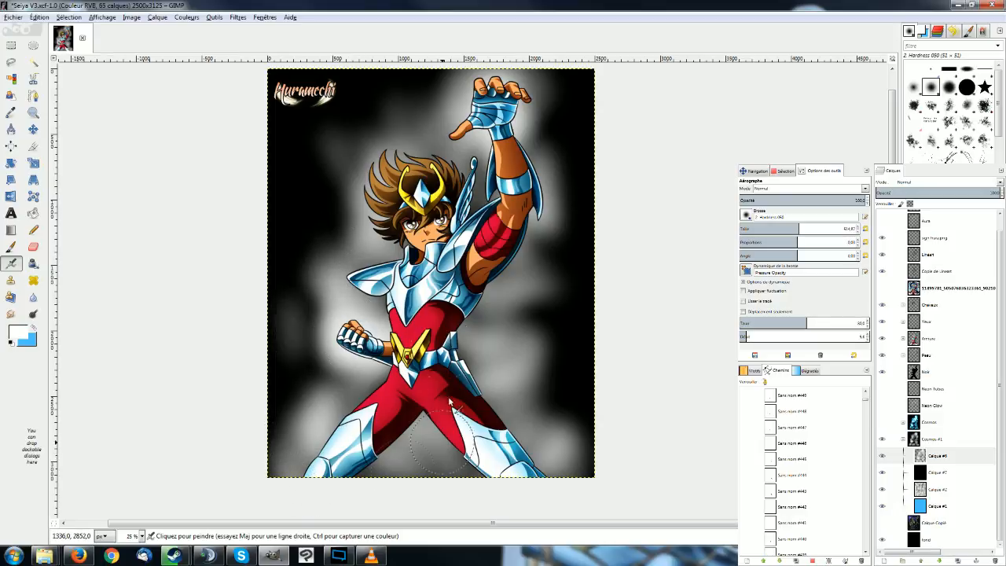
pyautogui.moveTo(315, 239); pyautogui.dragTo(306, 192)
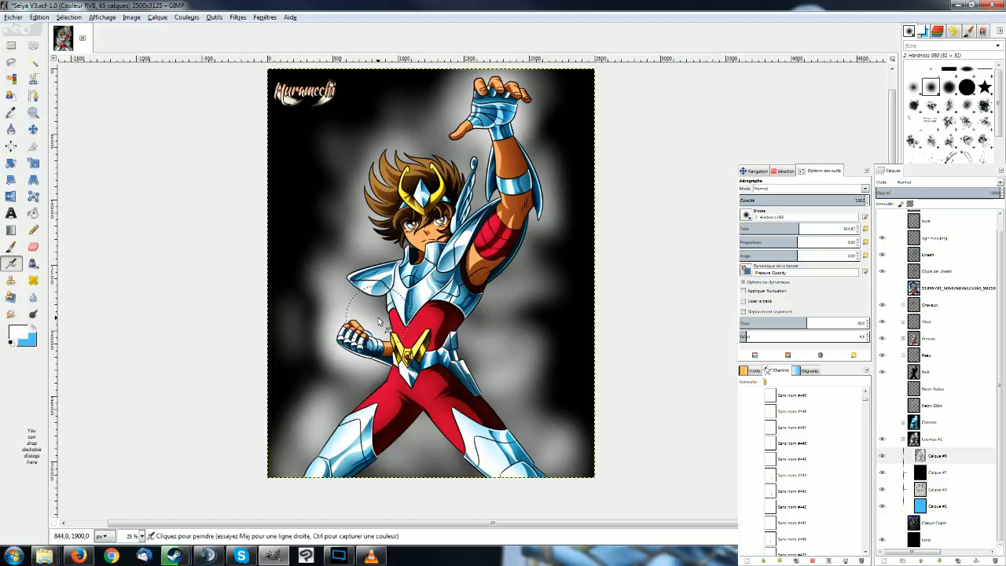
# Airbrush more soft white glow on Calque #6 around the hair, shoulder, waist and legs of the character.
pyautogui.press('r')
pyautogui.keyDown('ctrl'); pyautogui.scroll(2, 489, 218); pyautogui.keyUp('ctrl')
pyautogui.keyDown('ctrl'); pyautogui.scroll(1, 512, 312); pyautogui.keyUp('ctrl')
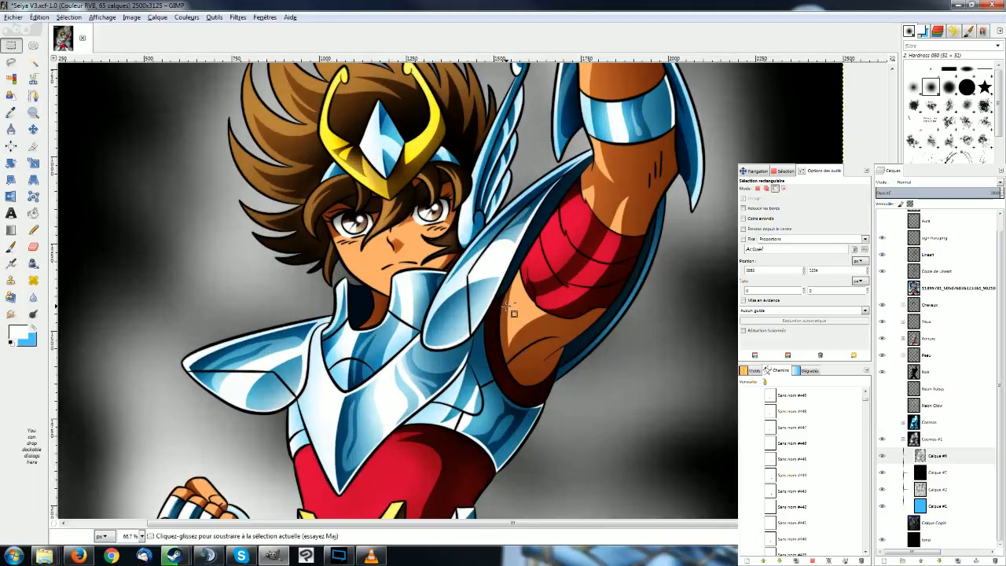
pyautogui.keyDown('ctrl'); pyautogui.scroll(-1, 512, 312); pyautogui.keyUp('ctrl')
pyautogui.keyDown('ctrl'); pyautogui.scroll(-1, 547, 376); pyautogui.keyUp('ctrl')
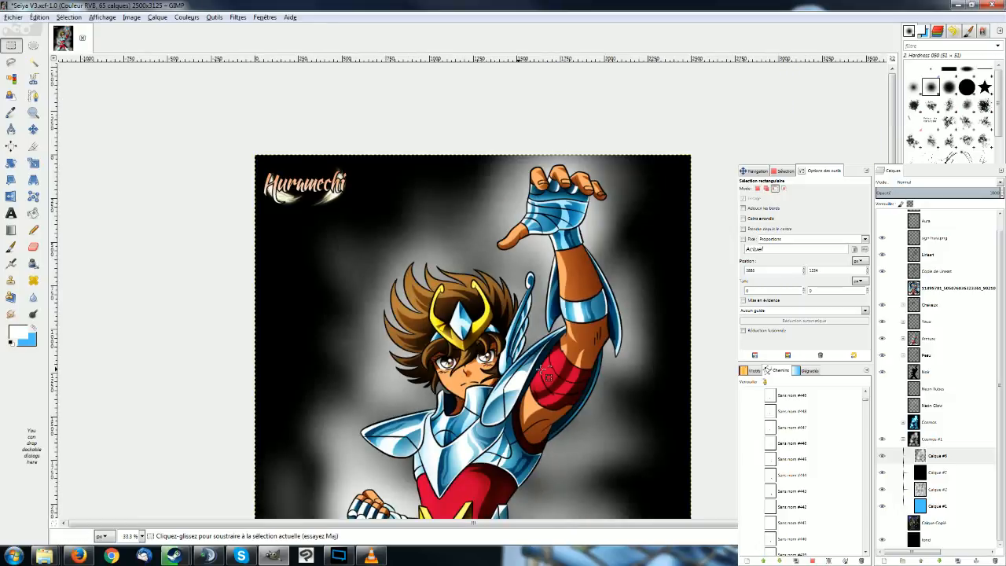
pyautogui.keyDown('ctrl'); pyautogui.scroll(-1, 548, 376); pyautogui.keyUp('ctrl')
pyautogui.press('a')
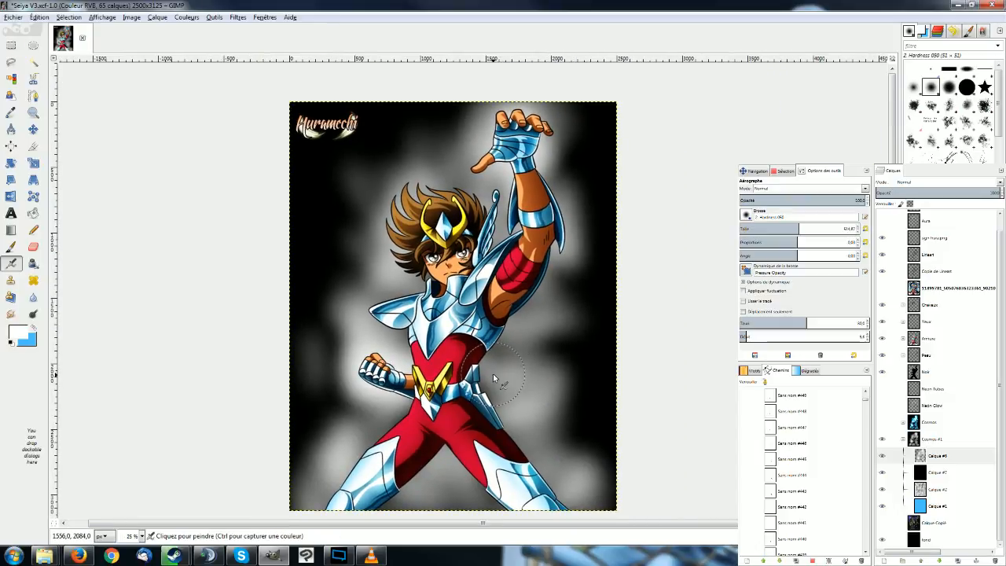
pyautogui.moveTo(404, 172); pyautogui.dragTo(446, 177)
pyautogui.moveTo(403, 216); pyautogui.dragTo(401, 250)
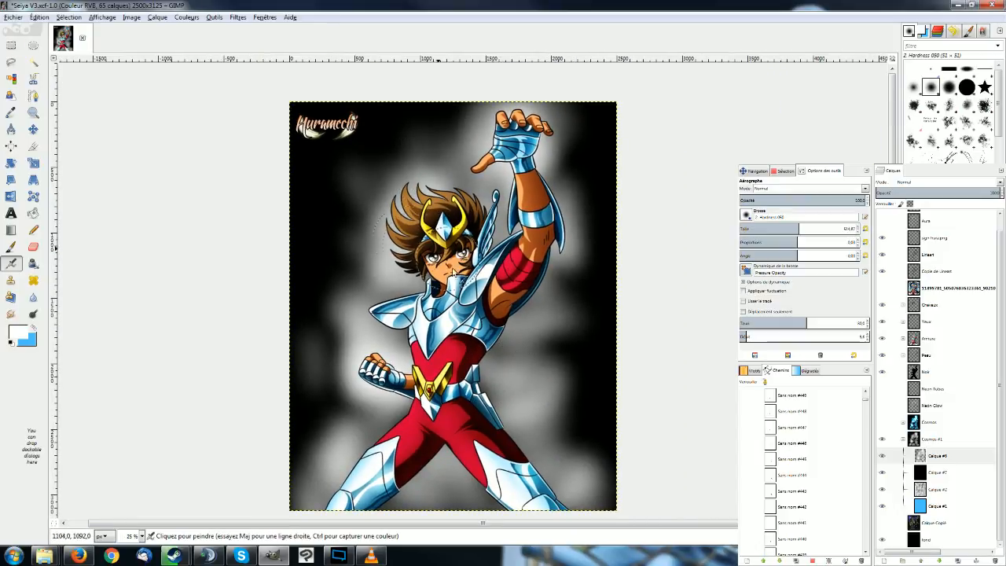
pyautogui.moveTo(494, 226); pyautogui.dragTo(471, 206)
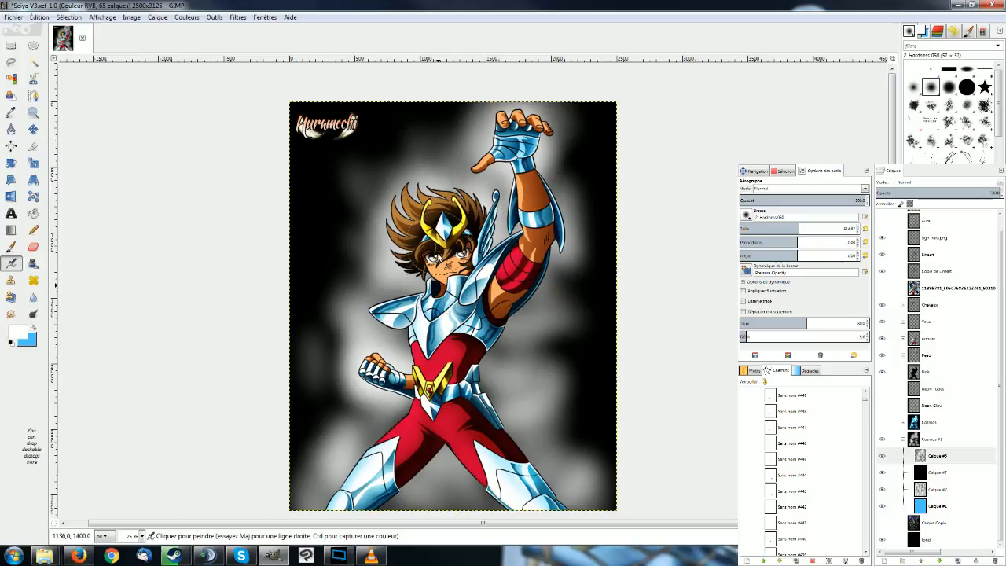
pyautogui.moveTo(400, 297)
pyautogui.mouseDown()
pyautogui.moveTo(393, 312)
pyautogui.moveTo(385, 307)
pyautogui.mouseUp()
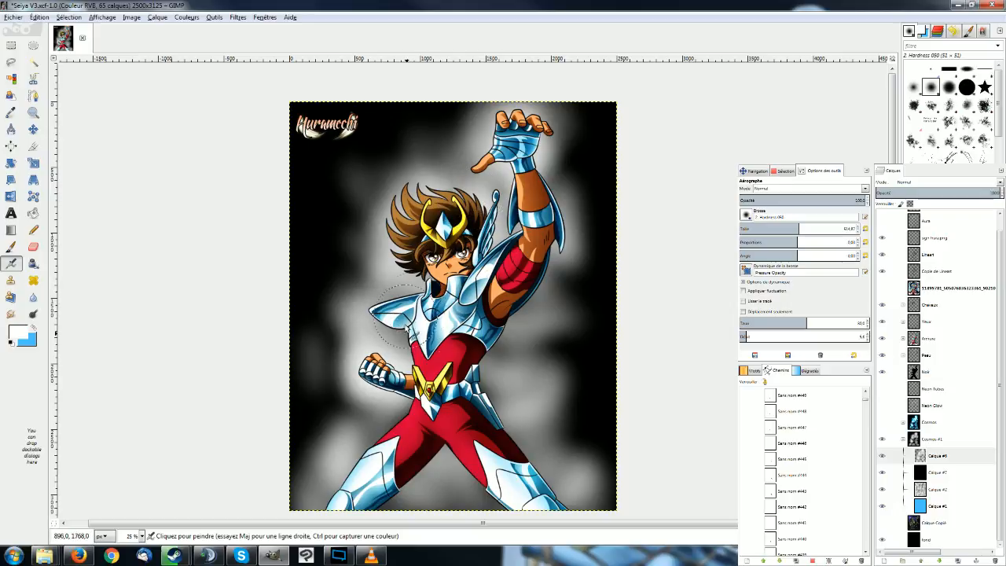
pyautogui.moveTo(383, 428); pyautogui.dragTo(386, 441)
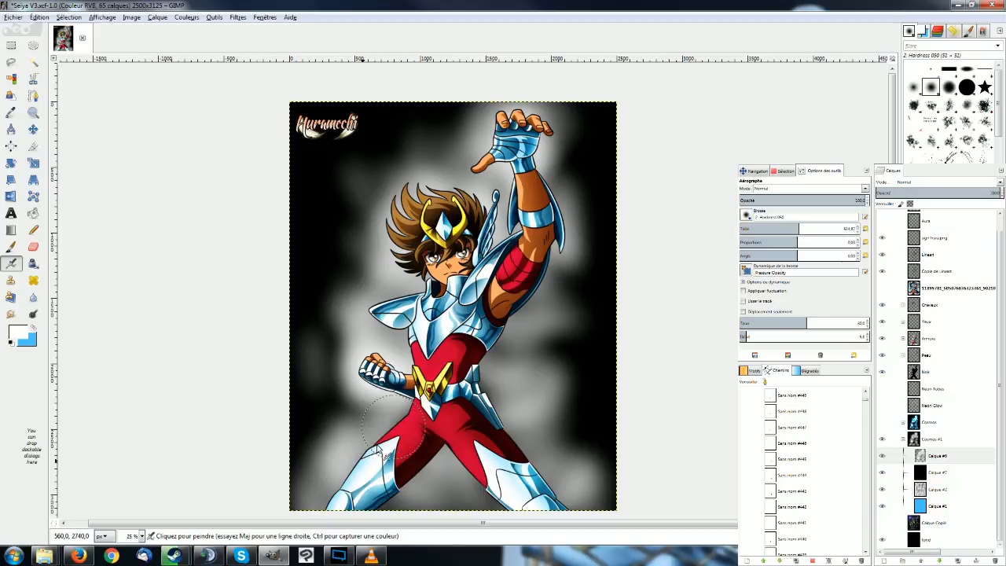
pyautogui.moveTo(519, 428); pyautogui.dragTo(511, 405)
pyautogui.moveTo(430, 506); pyautogui.dragTo(397, 489)
pyautogui.moveTo(487, 456)
pyautogui.mouseDown()
pyautogui.moveTo(472, 466)
pyautogui.moveTo(475, 483)
pyautogui.mouseUp()
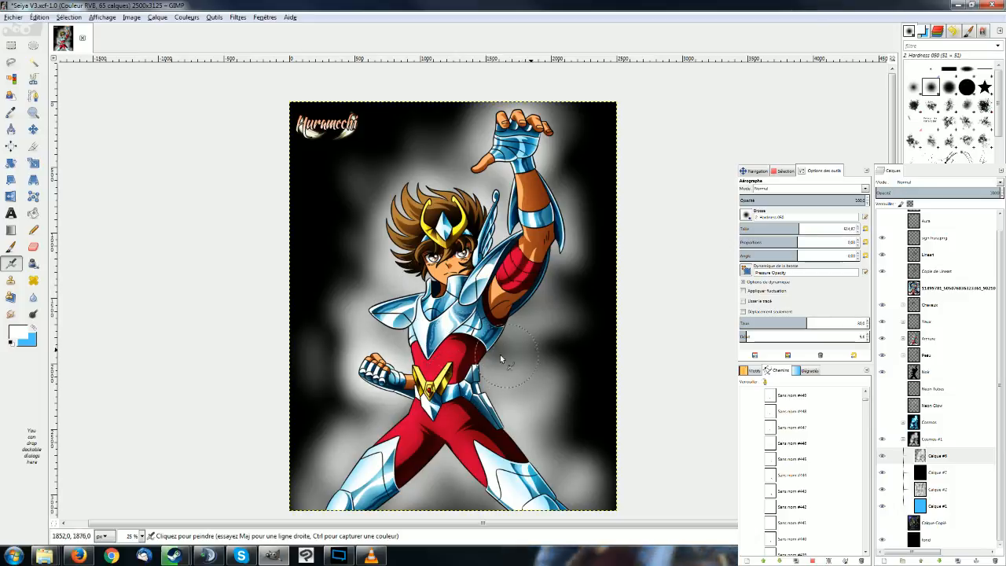
# Smooth the airbrushed glow on Calque #6 with a Gaussian blur of 35 px radius.
pyautogui.press('r')
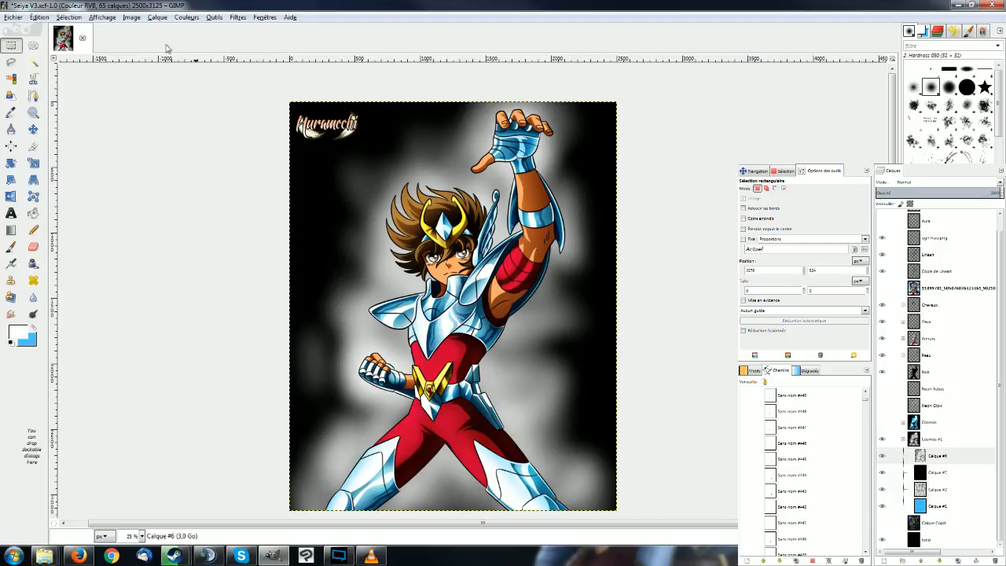
pyautogui.click(952, 454)
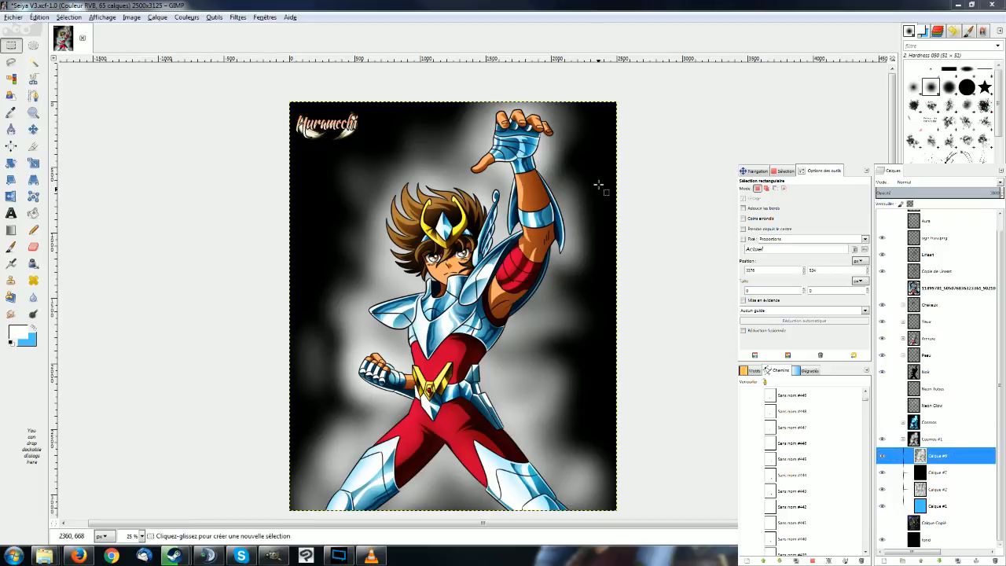
pyautogui.scroll(6, 444, 201)
pyautogui.press('space')
pyautogui.press('Return')
pyautogui.scroll(5, 485, 154)
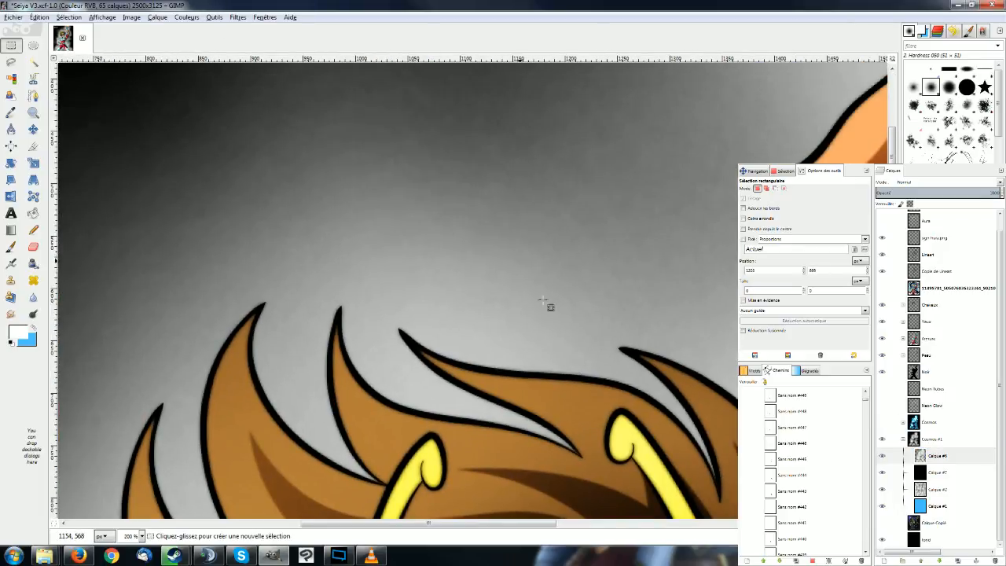
pyautogui.keyDown('ctrl'); pyautogui.scroll(-2, 429, 184); pyautogui.keyUp('ctrl')
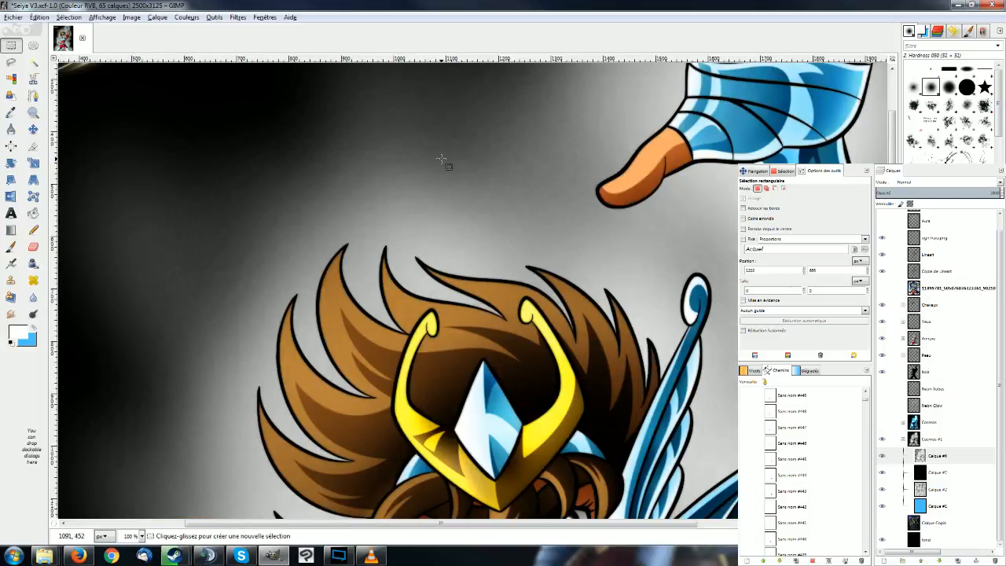
pyautogui.keyDown('ctrl'); pyautogui.scroll(-3, 393, 172); pyautogui.keyUp('ctrl')
pyautogui.click(213, 17)
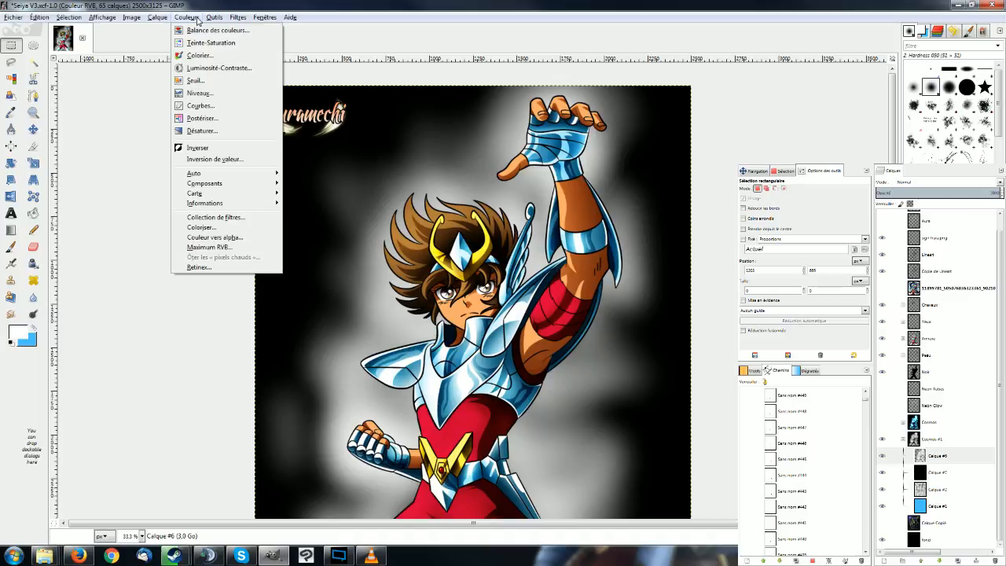
pyautogui.moveTo(239, 21)
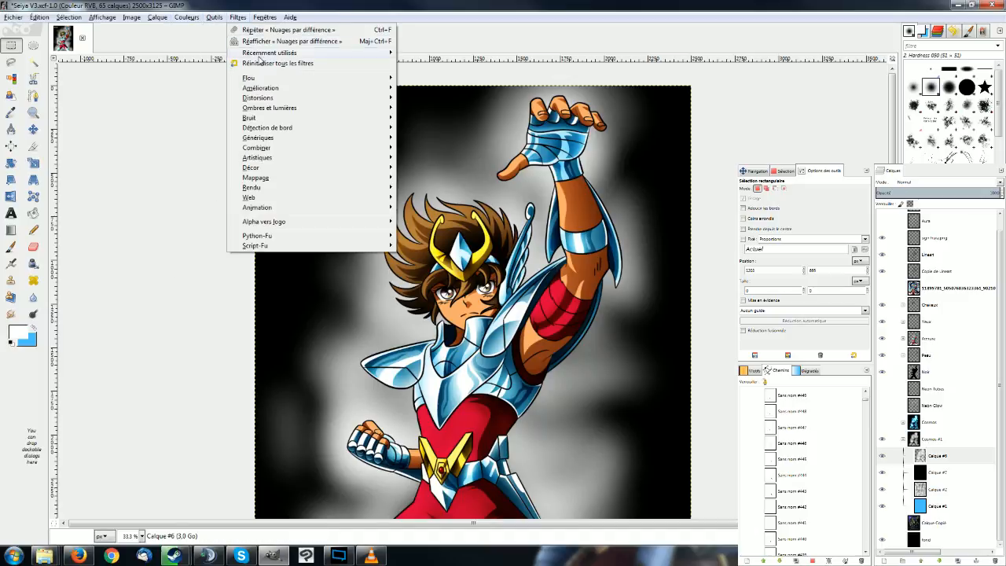
pyautogui.moveTo(266, 78)
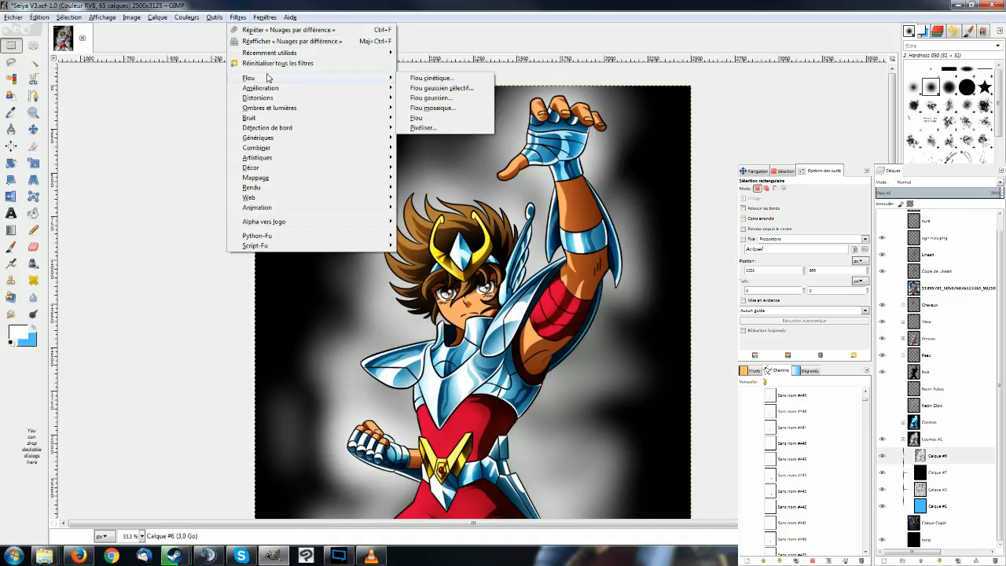
pyautogui.click(431, 98)
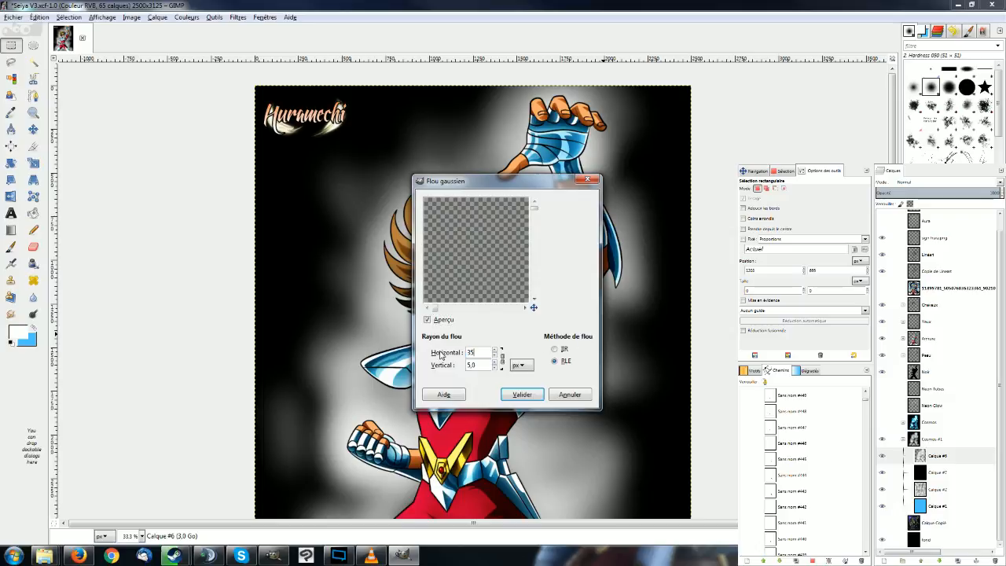
pyautogui.click(521, 394)
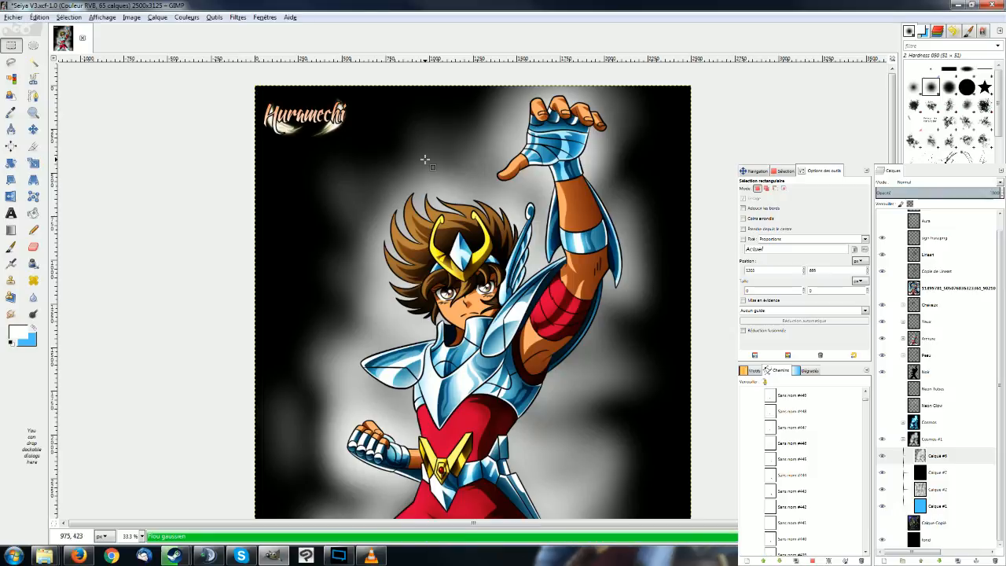
pyautogui.keyDown('ctrl'); pyautogui.scroll(4, 452, 139); pyautogui.keyUp('ctrl')
pyautogui.keyDown('ctrl'); pyautogui.scroll(-3, 455, 138); pyautogui.keyUp('ctrl')
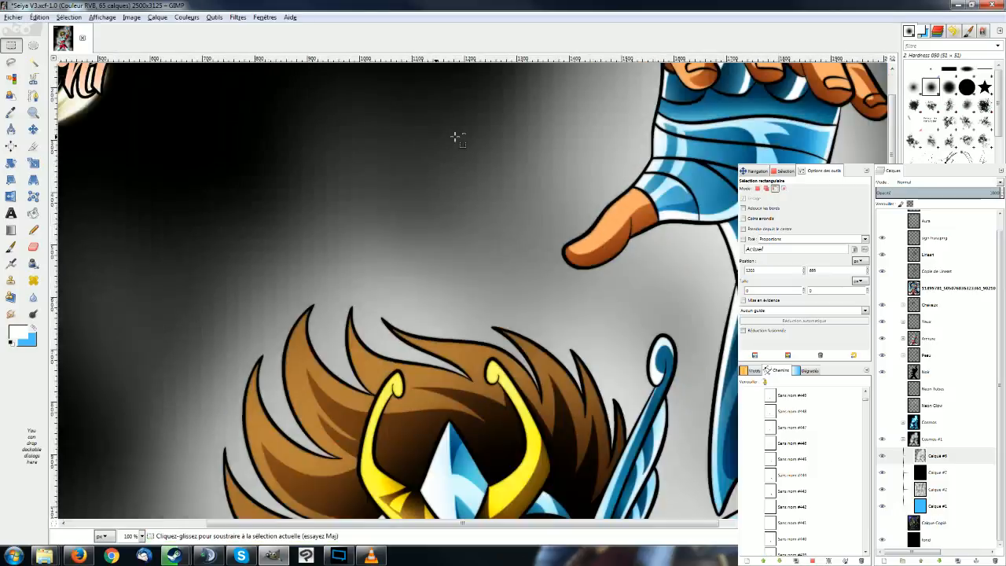
pyautogui.keyDown('ctrl'); pyautogui.scroll(-2, 455, 139); pyautogui.keyUp('ctrl')
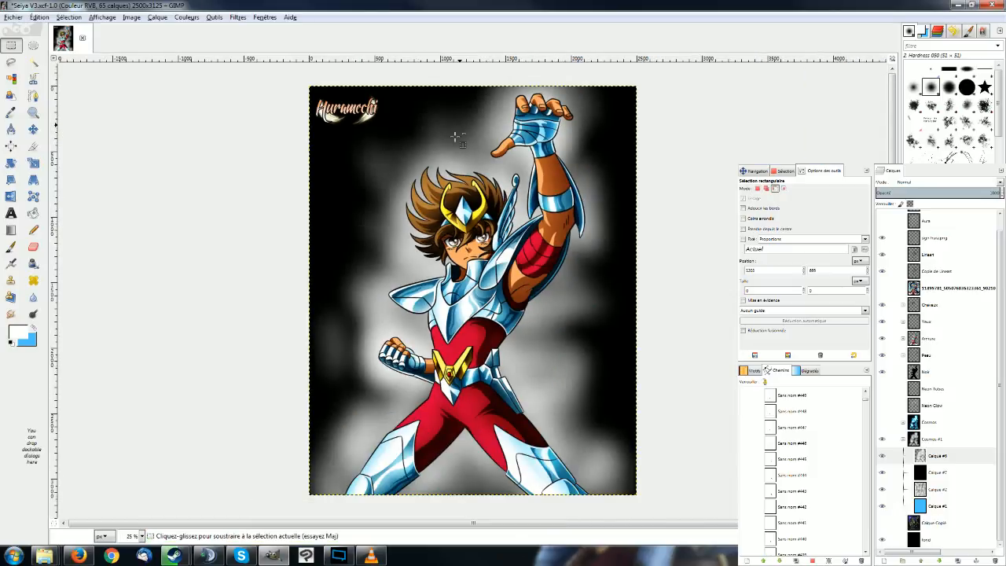
# Merge Calque #6 down into Calque #7 and turn the merged layer's white glow transparent with Colour to Alpha.
pyautogui.click(949, 457)
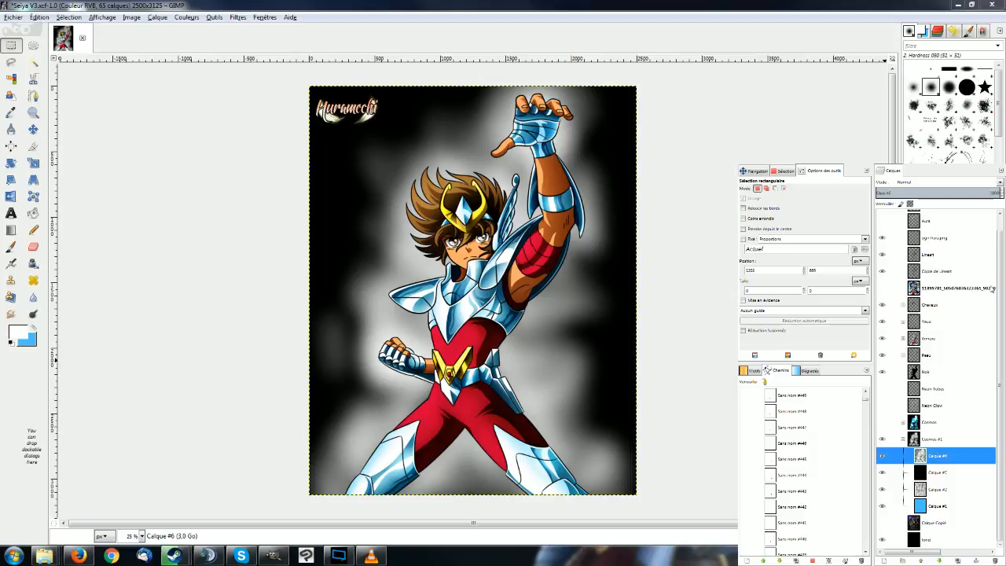
pyautogui.scroll(1, 955, 395)
pyautogui.rightClick(639, 242)
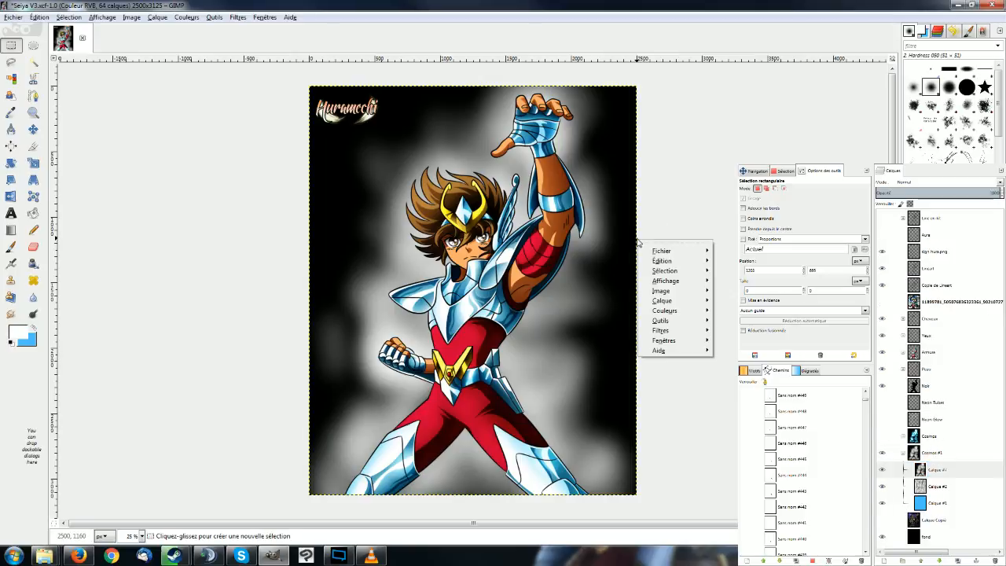
pyautogui.moveTo(700, 304)
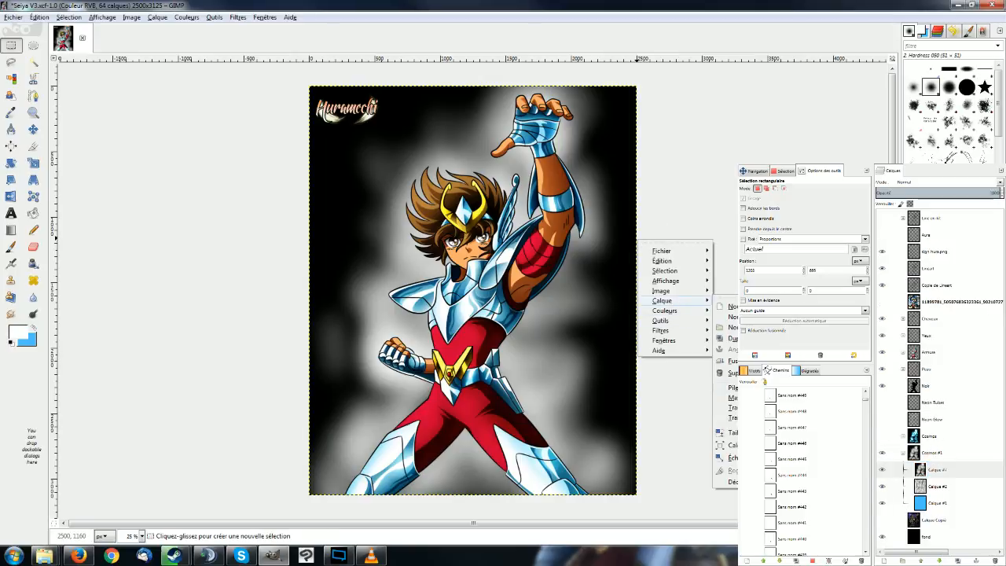
pyautogui.click(916, 427)
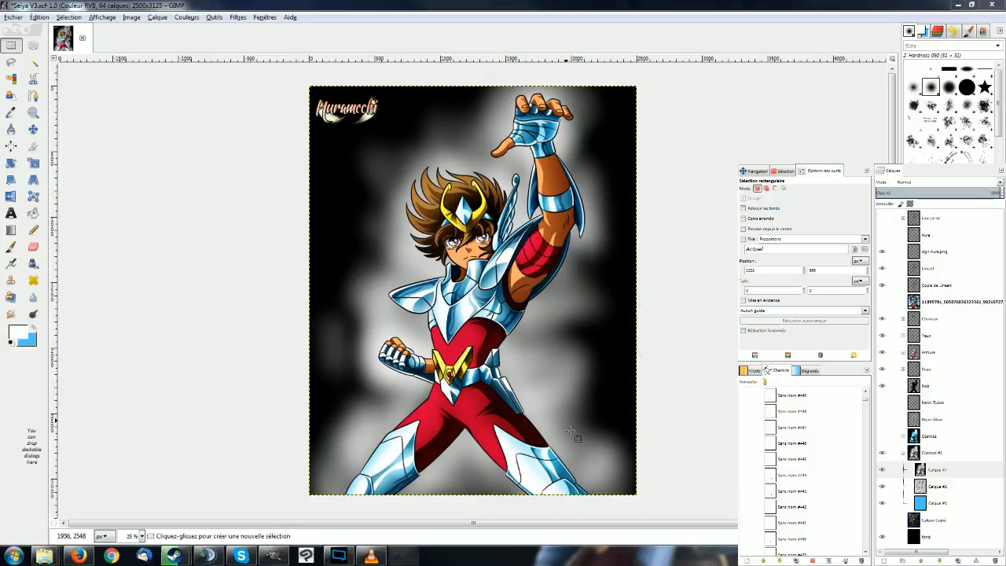
pyautogui.click(506, 381)
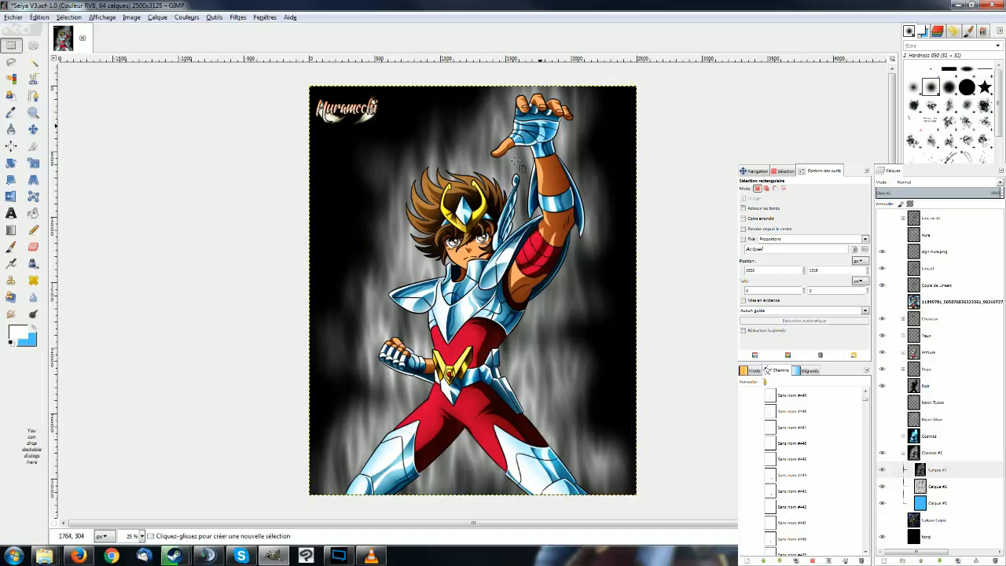
# Merge Calque #7 down into Calque #2 and duplicate the merged layer twice.
pyautogui.click(940, 470)
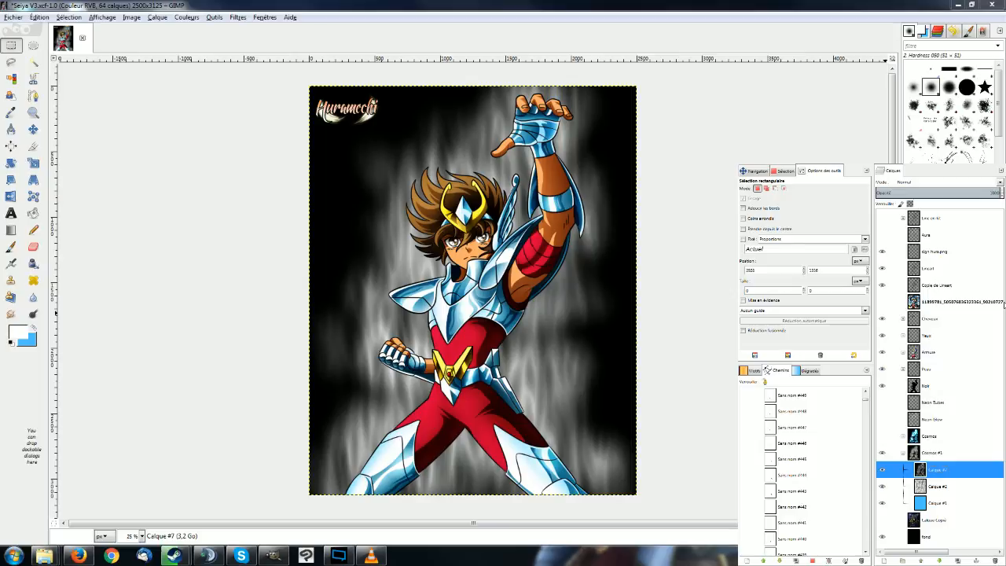
pyautogui.click(957, 561)
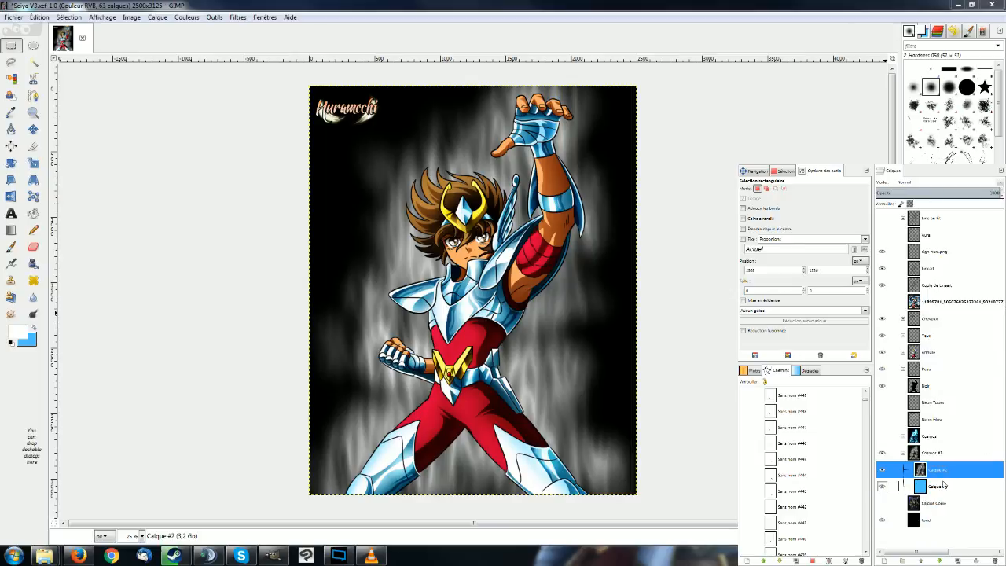
pyautogui.click(957, 560)
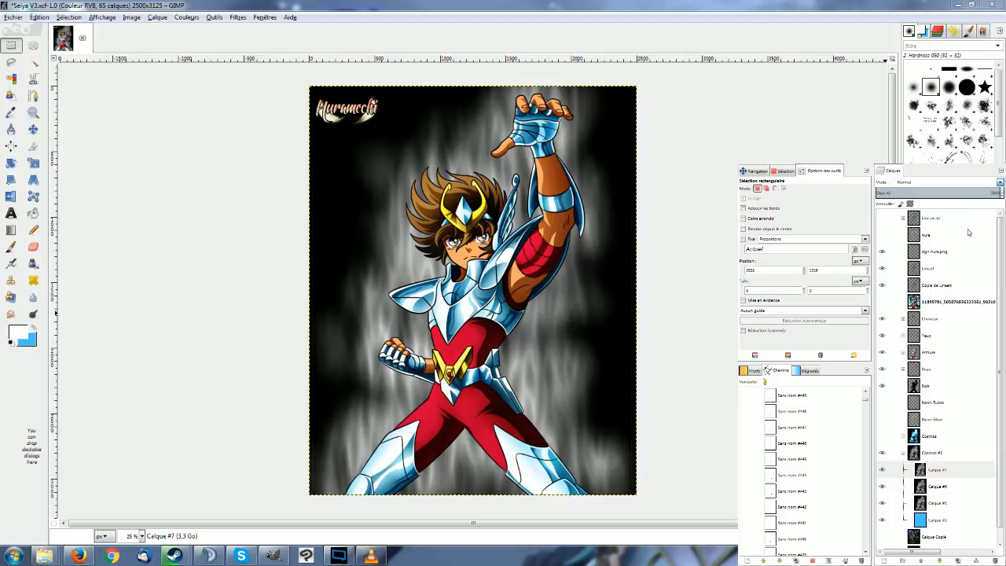
# Set the blend mode of Calque #7 and Calque #6 to Éclaircir (Dodge) and of Calque #2 to Multiplier.
pyautogui.click(962, 484)
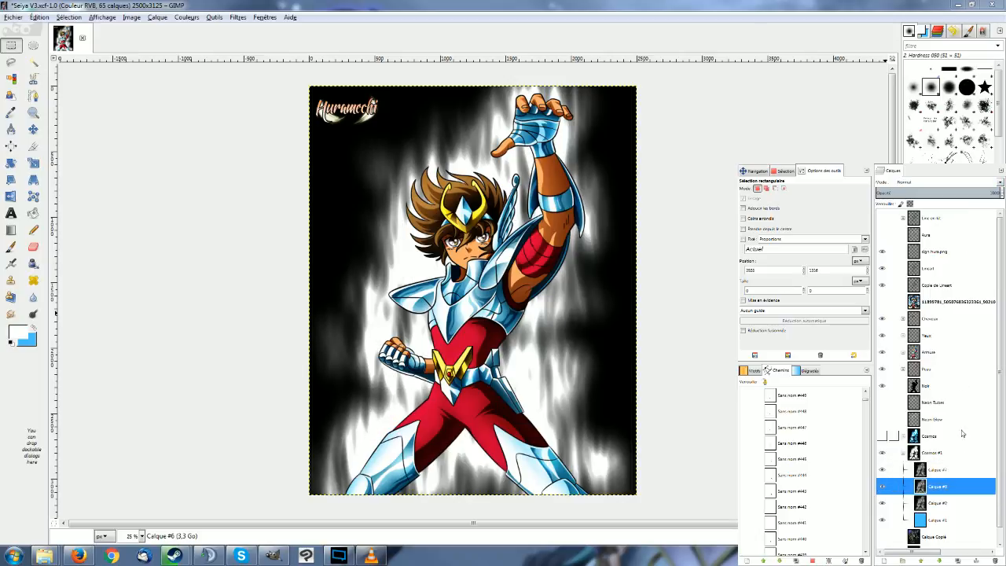
pyautogui.click(1000, 184)
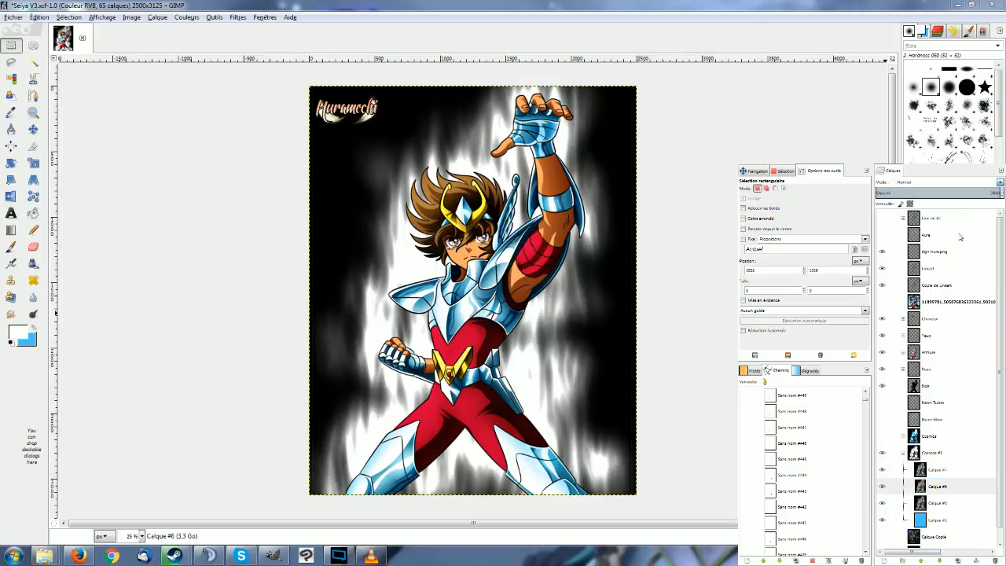
pyautogui.click(944, 501)
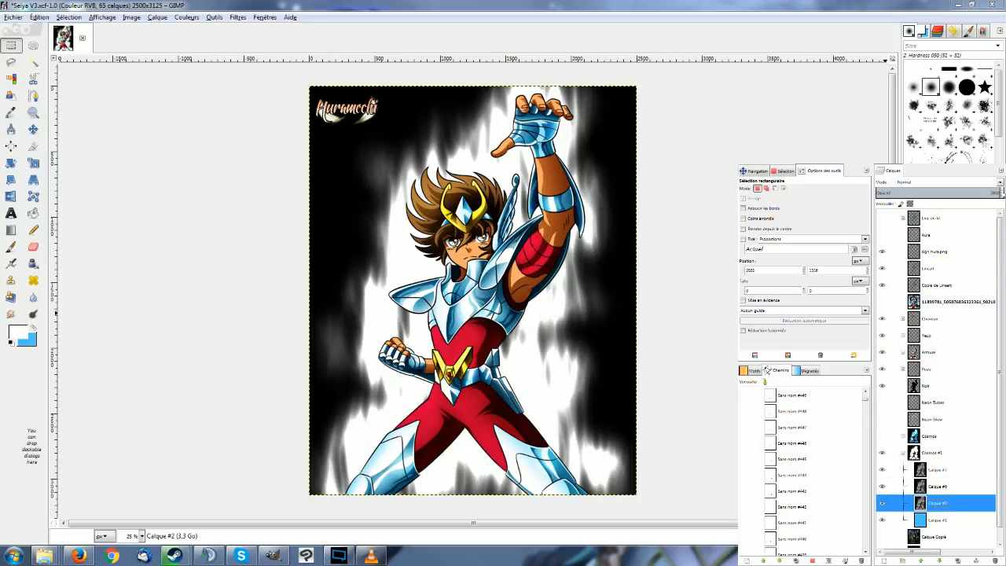
pyautogui.click(1001, 184)
pyautogui.click(950, 267)
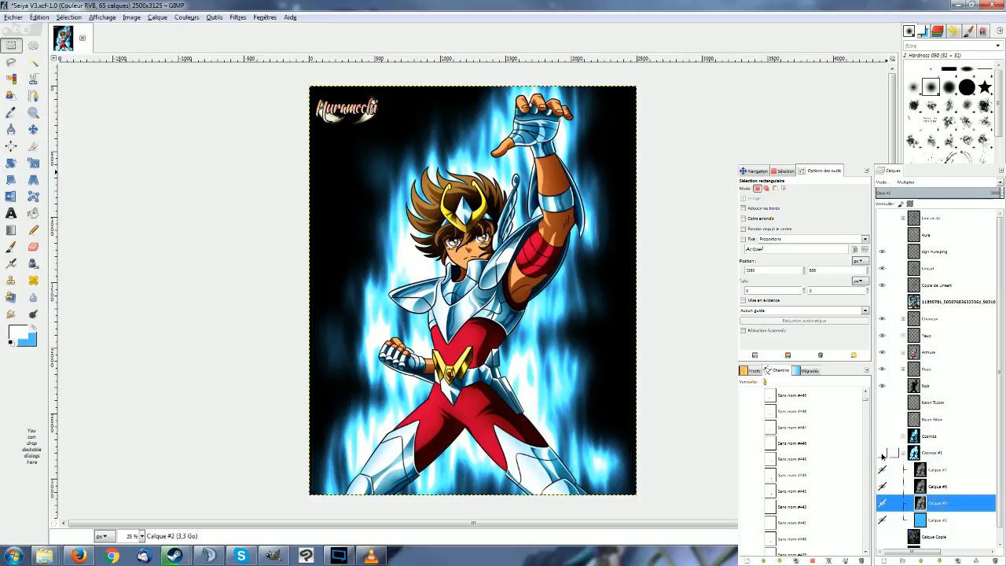
# Hide and show the Cosmos #1 group to compare the aura, and set Calque #6's blend mode to Superposer.
pyautogui.click(882, 453)
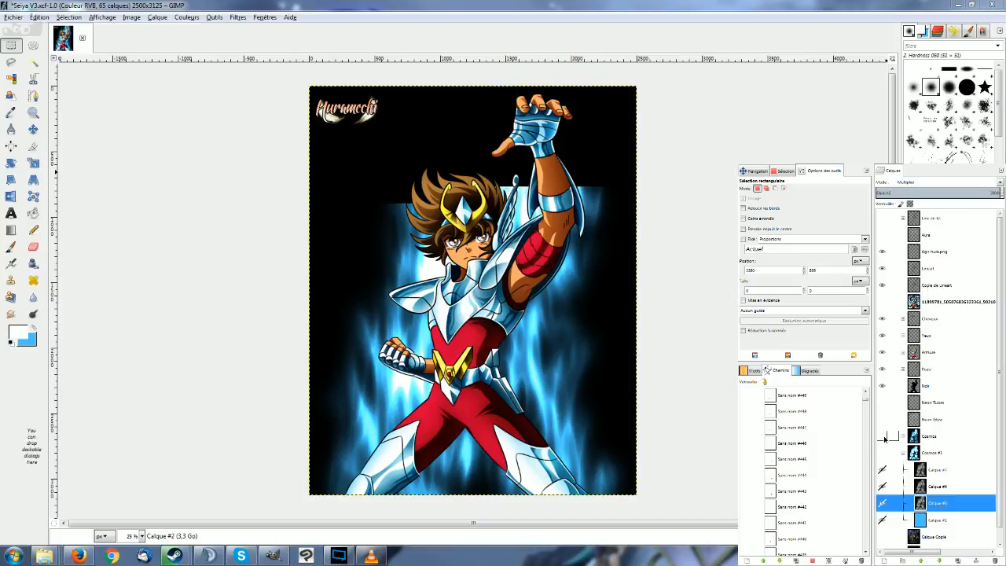
pyautogui.click(882, 453)
pyautogui.click(940, 484)
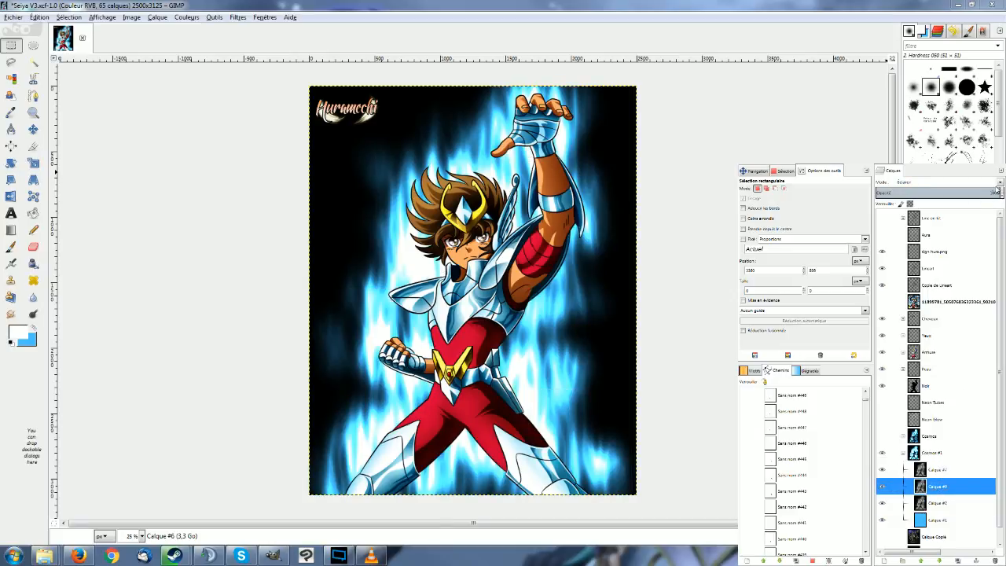
pyautogui.click(1000, 183)
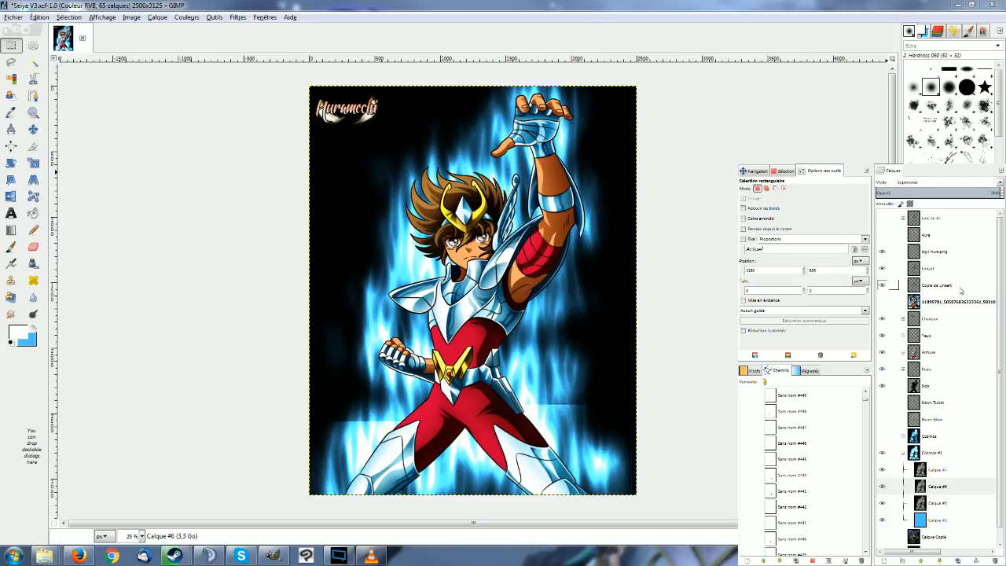
pyautogui.click(936, 472)
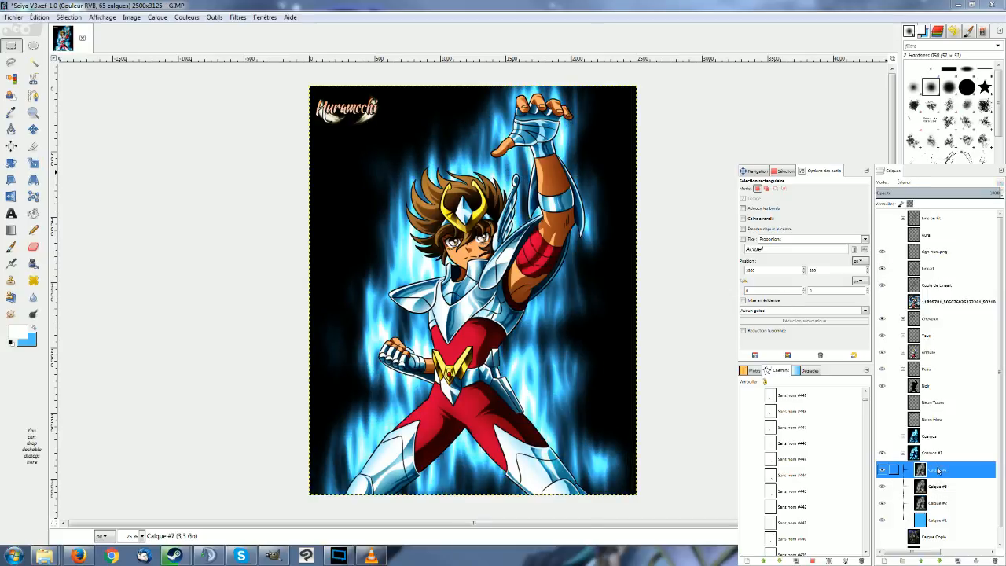
# Show the Aura, Neon Tubes and Neon Glow layers.
pyautogui.click(941, 487)
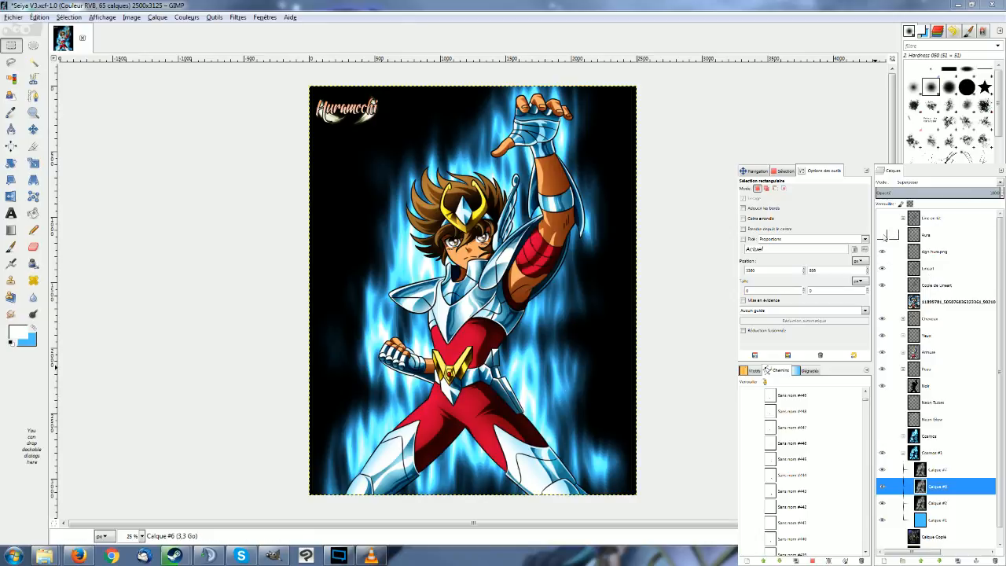
pyautogui.click(883, 235)
pyautogui.click(883, 419)
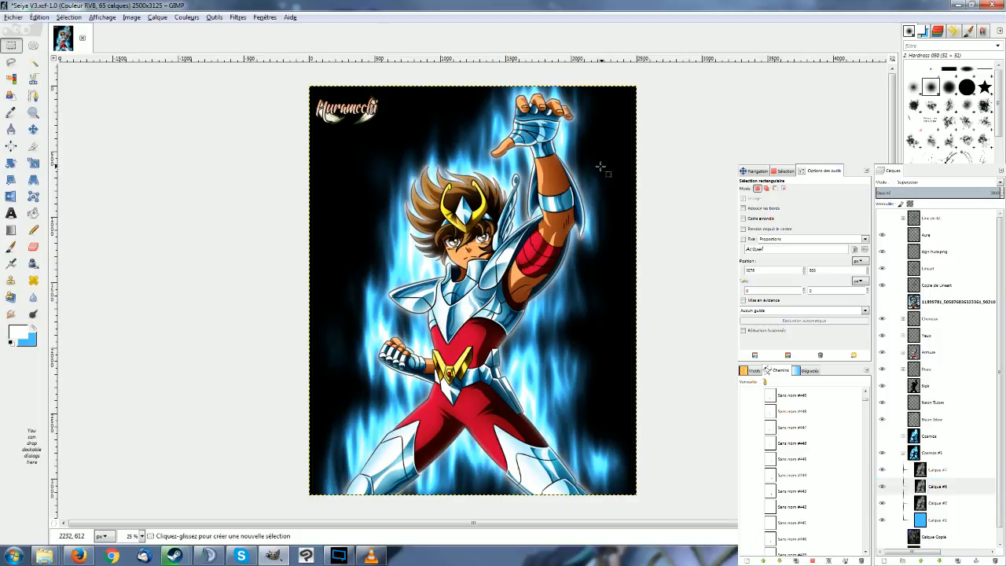
# Examine the flame aura and white glow around the character up close, from the raised hand down to the legs.
pyautogui.scroll(2, 598, 162)
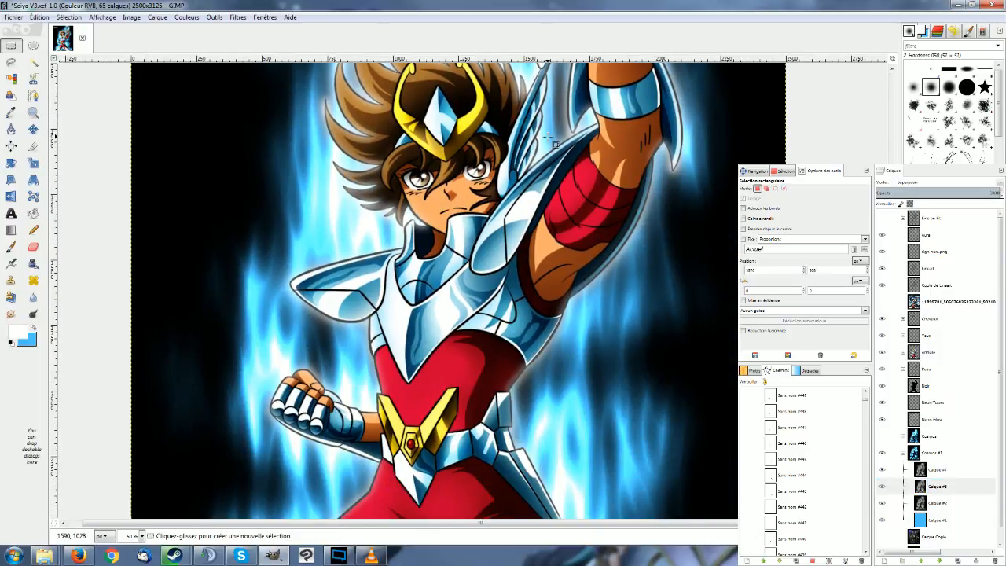
pyautogui.scroll(-4, 553, 143)
pyautogui.scroll(5, 547, 138)
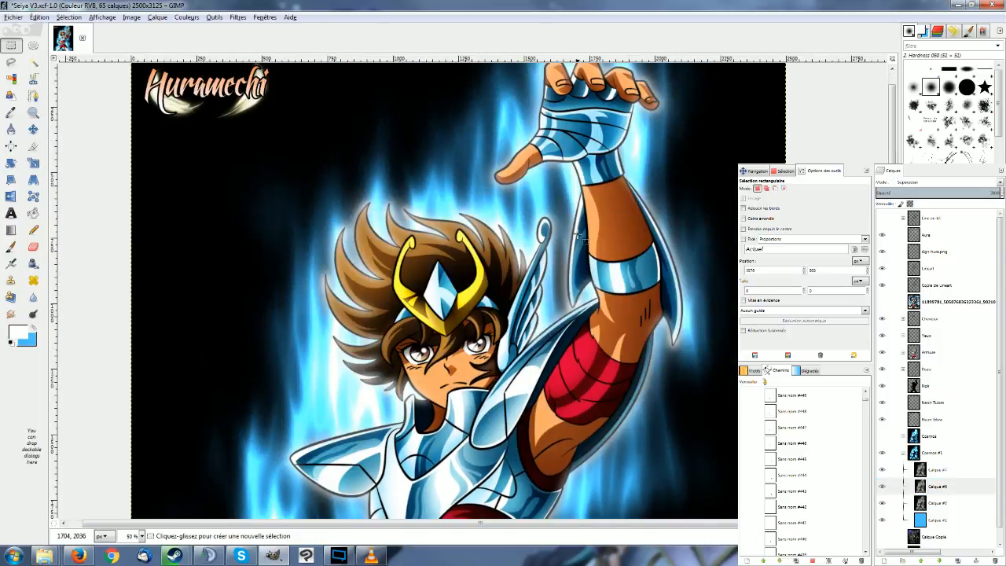
pyautogui.scroll(-3, 576, 267)
pyautogui.scroll(-4, 520, 363)
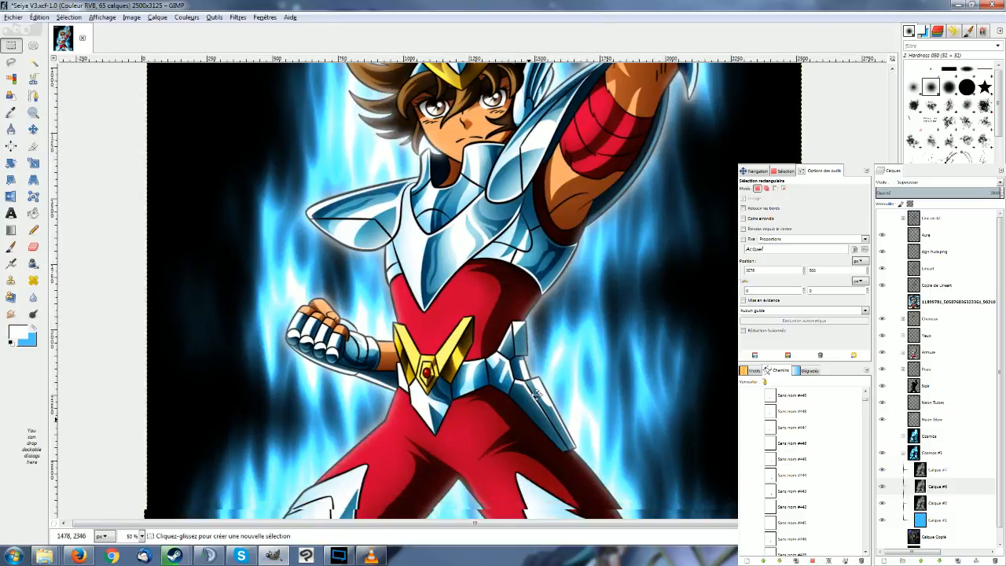
pyautogui.scroll(-1, 333, 342)
pyautogui.scroll(-1, 311, 343)
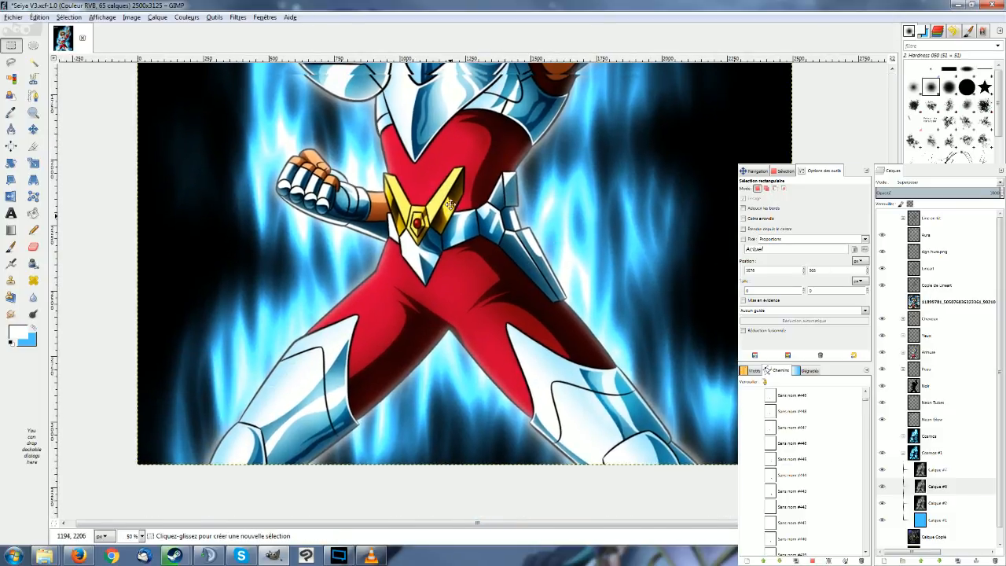
pyautogui.scroll(6, 399, 422)
pyautogui.scroll(-2, 484, 223)
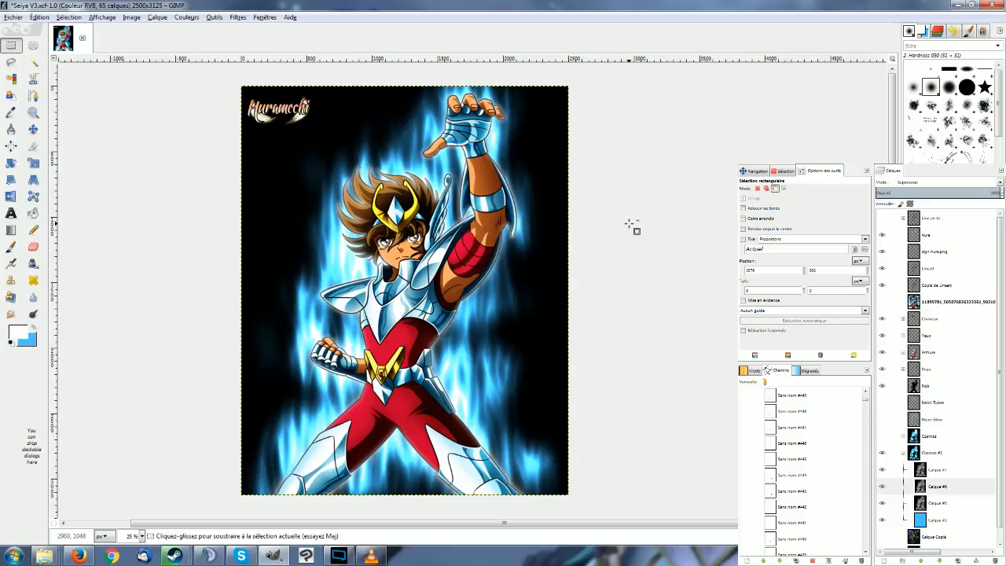
# Set Calque #6's blend mode to Superposer, then show the Neon Glow, Neon Tubes and Aura layers.
pyautogui.hotkey('ctrl', 'z')
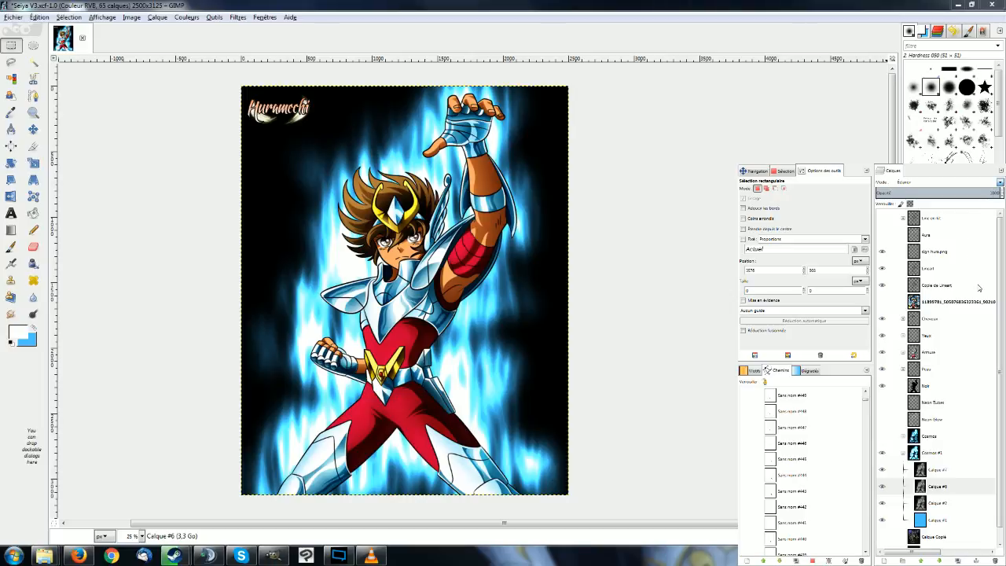
pyautogui.click(980, 287)
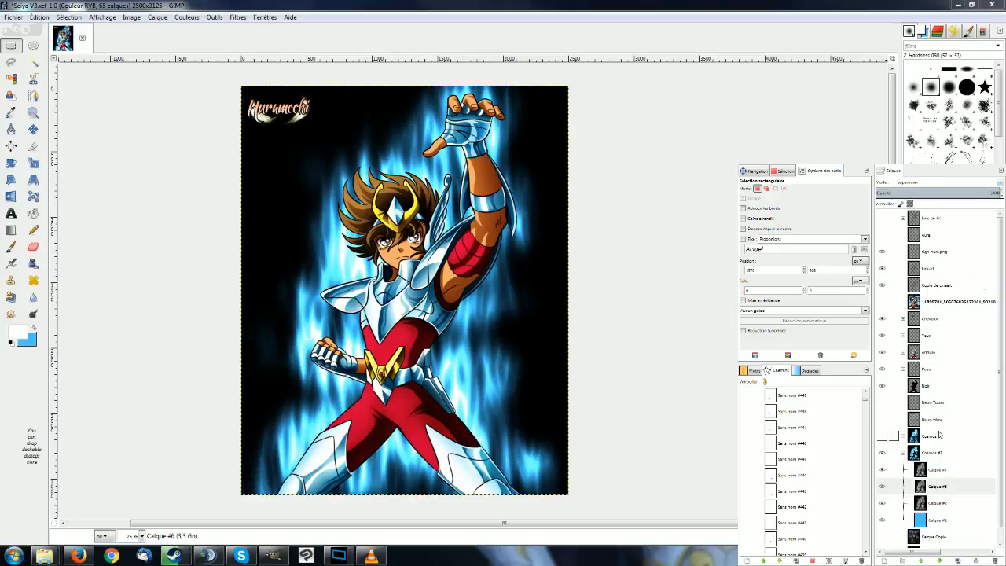
pyautogui.click(904, 453)
pyautogui.click(881, 419)
pyautogui.click(882, 402)
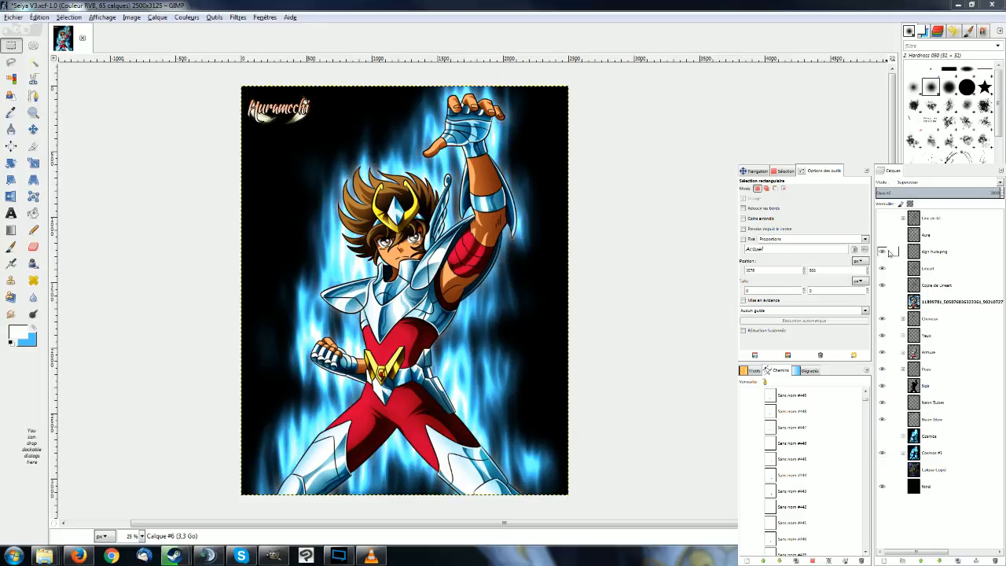
pyautogui.click(882, 234)
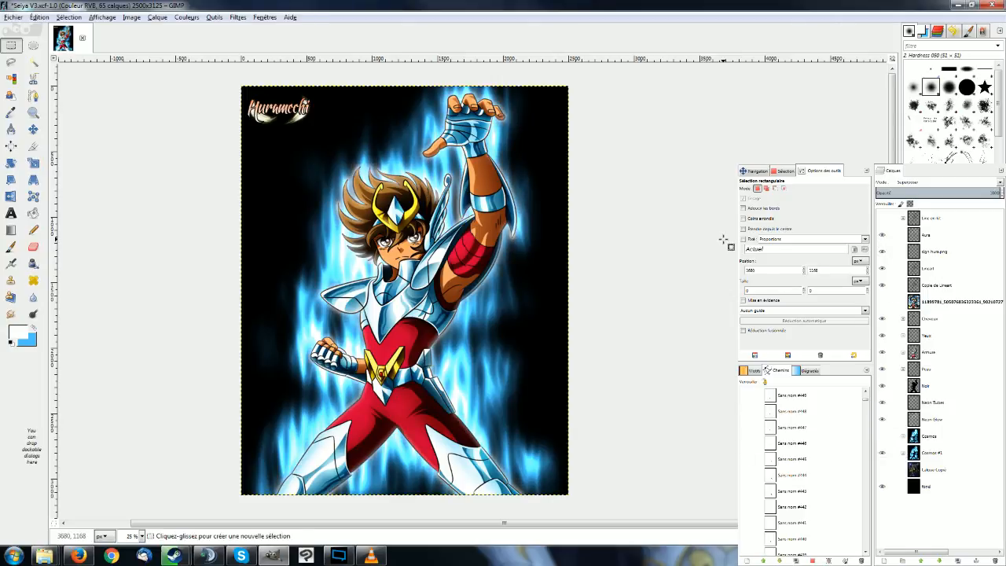
pyautogui.hscroll(-1, 723, 258)
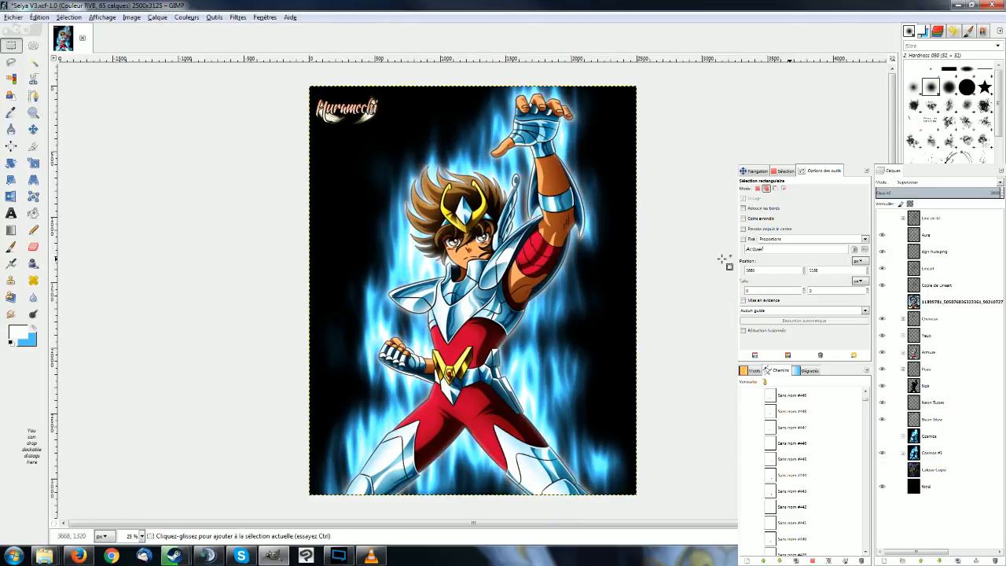
# Set the blend mode of the Cosmos #1 group to Écran so the aura blends over the starry background.
pyautogui.click(956, 457)
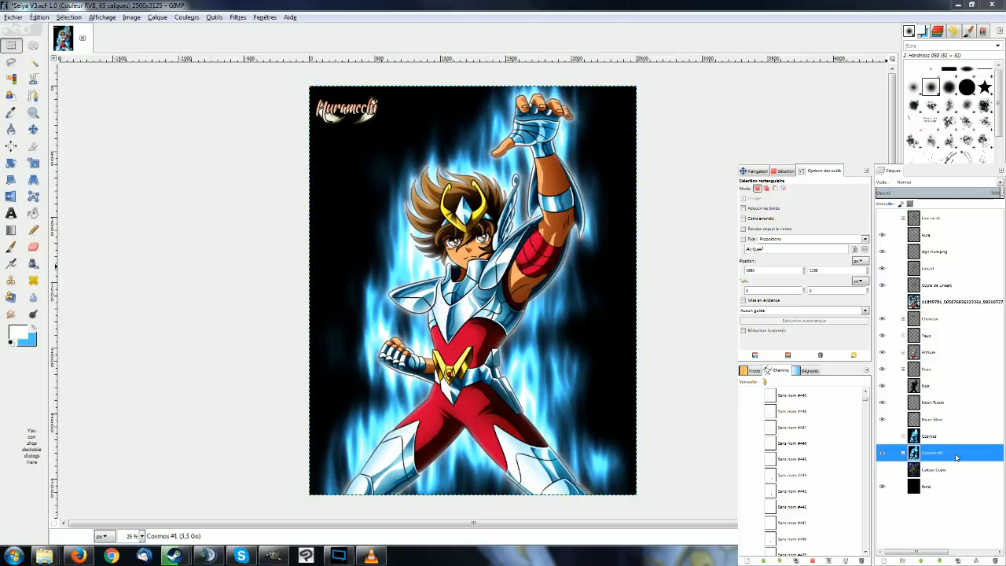
pyautogui.click(884, 453)
pyautogui.click(883, 454)
pyautogui.click(1000, 183)
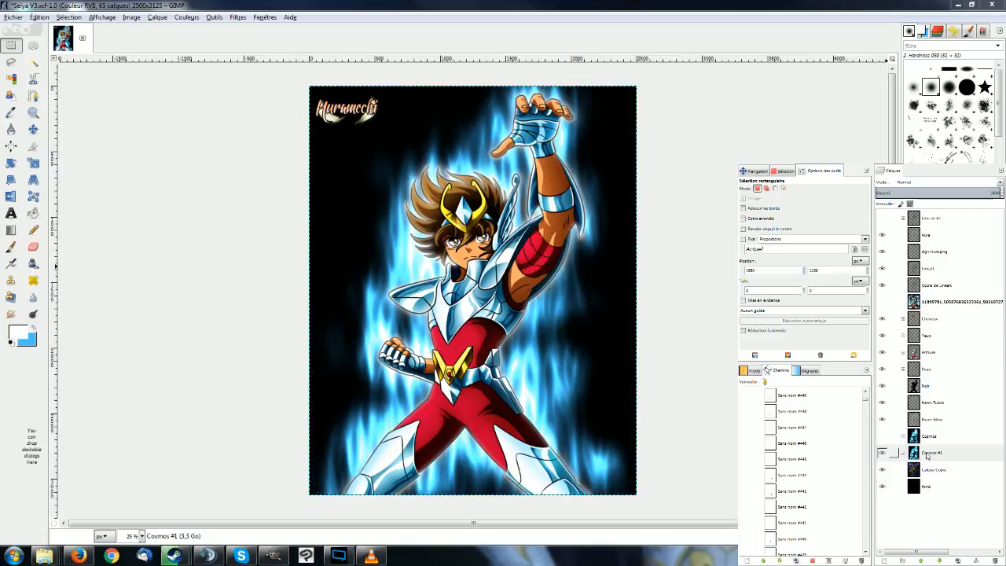
pyautogui.click(926, 455)
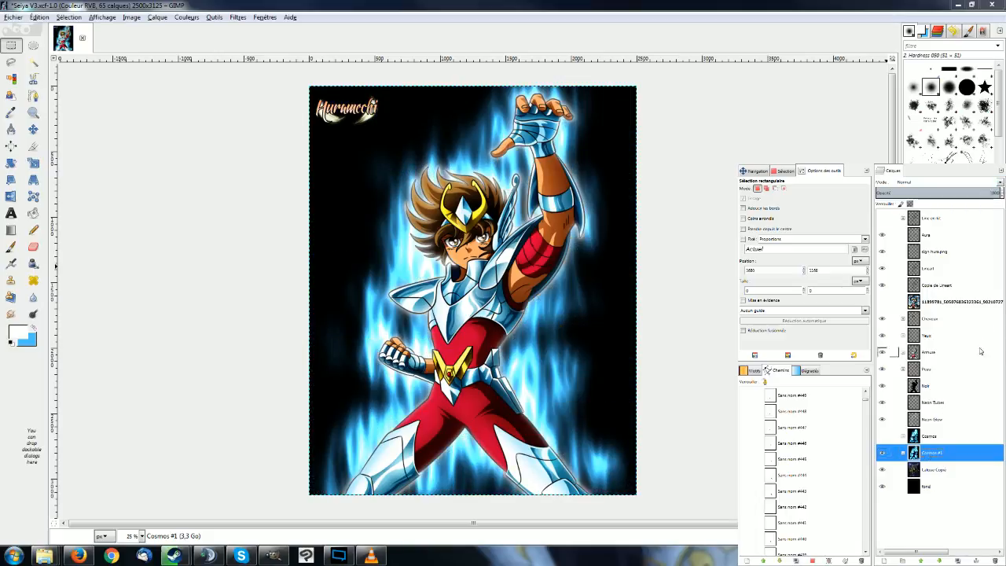
pyautogui.click(1000, 185)
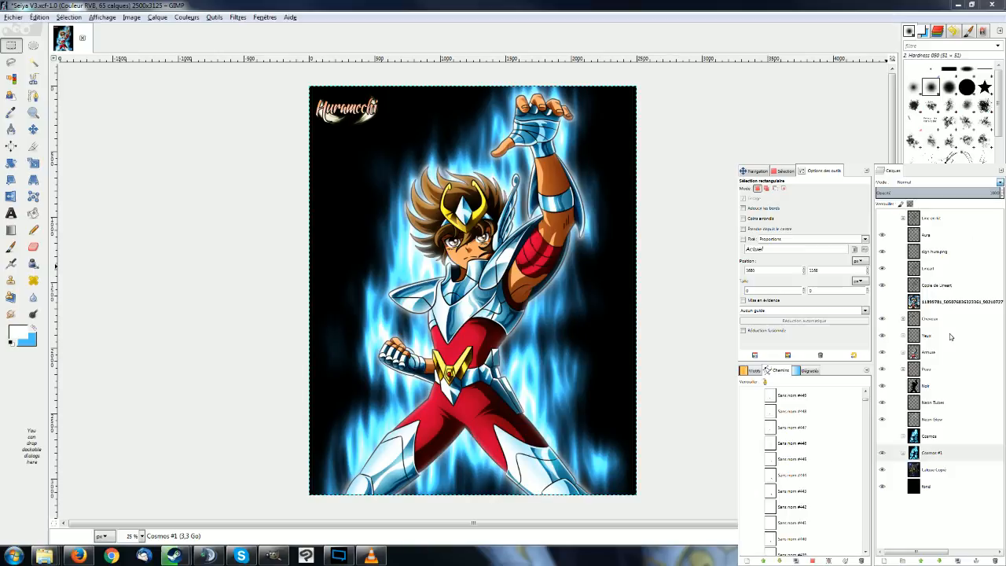
pyautogui.click(932, 229)
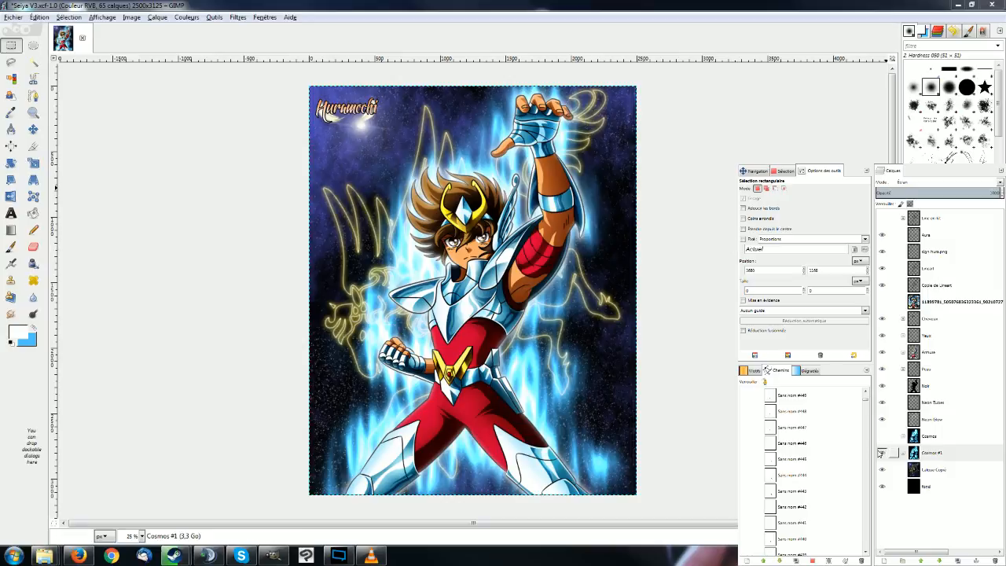
# Compare the original Cosmos group with Cosmos #1 over the starry background.
pyautogui.click(882, 452)
pyautogui.click(882, 437)
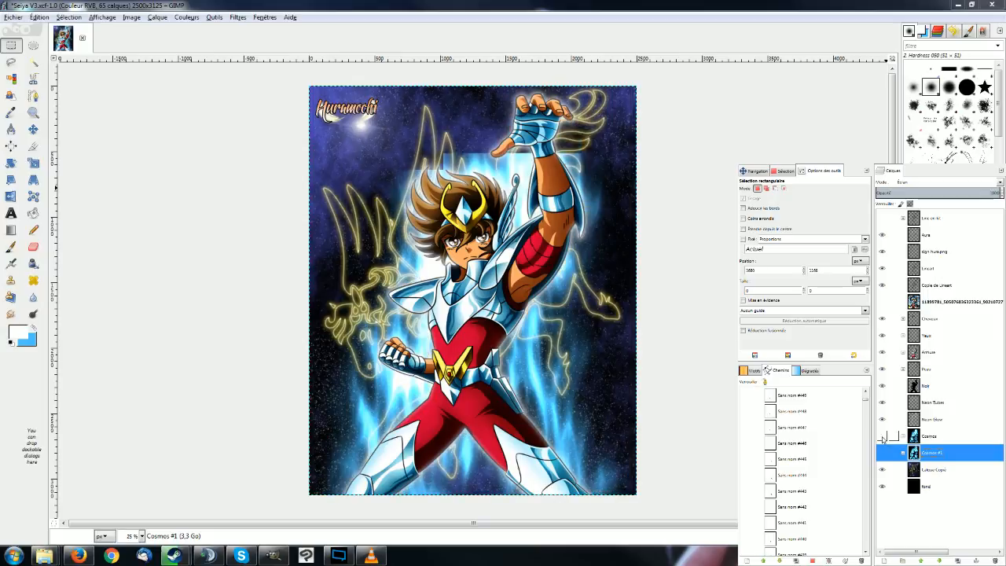
pyautogui.click(904, 453)
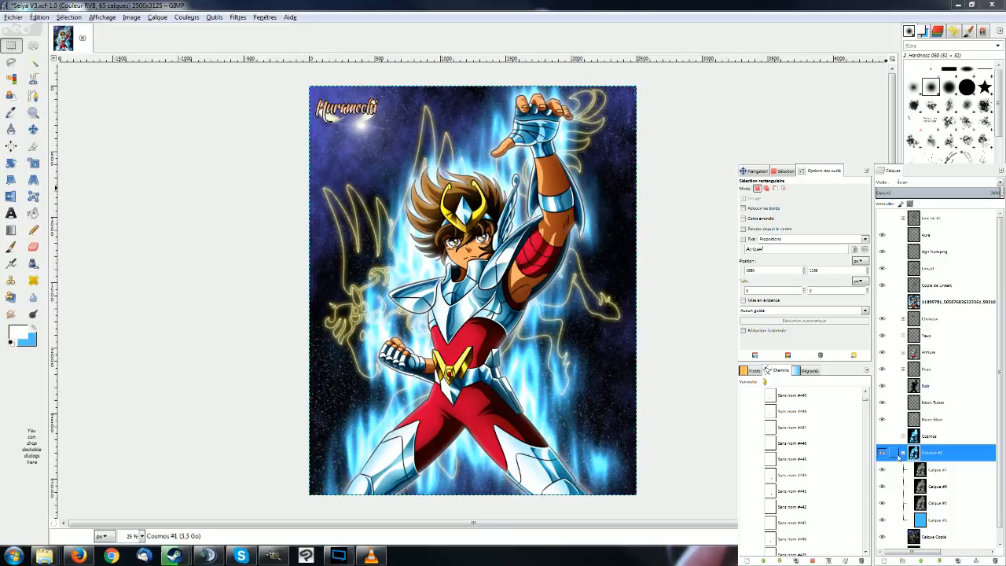
pyautogui.click(902, 453)
# Toggle the Calque Copie background to compare the Cosmos #1 aura over stars and over black, leaving it hidden.
pyautogui.click(883, 471)
pyautogui.click(883, 471)
pyautogui.click(882, 471)
pyautogui.click(882, 471)
pyautogui.click(882, 471)
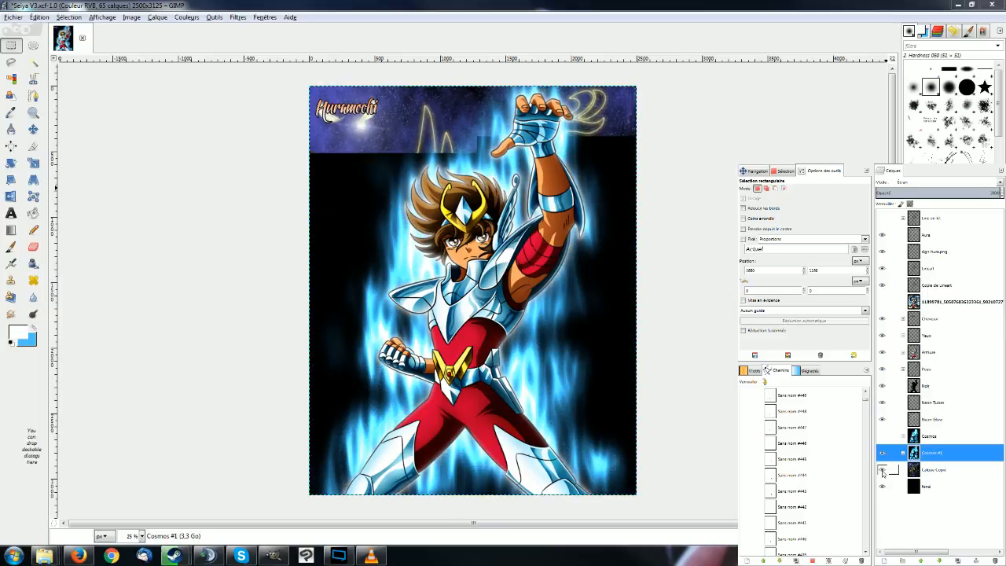
pyautogui.click(883, 470)
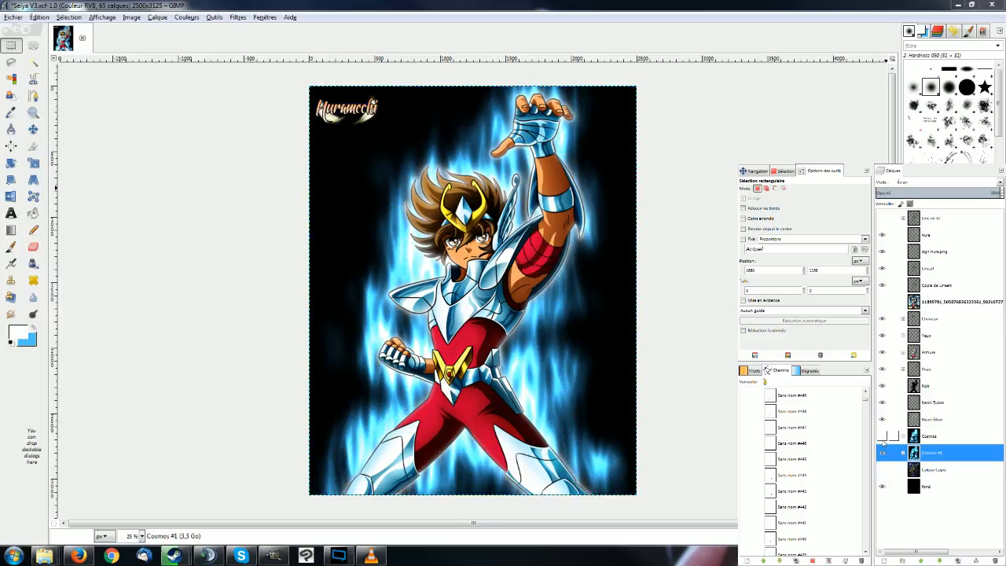
# Show the Cosmos group instead of Cosmos #1 and toggle Calque Copie to compare its aura over both backgrounds.
pyautogui.click(883, 438)
pyautogui.click(884, 453)
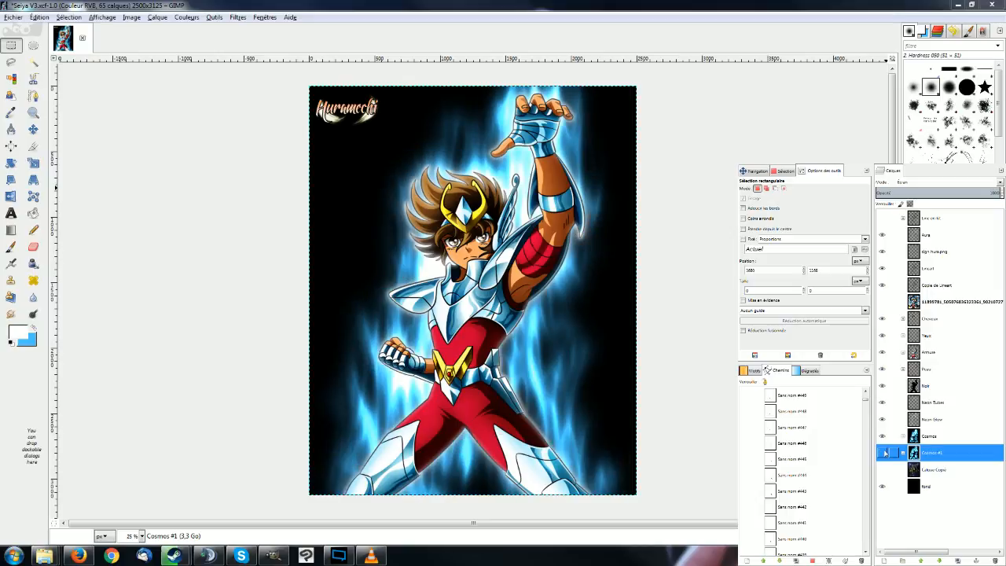
pyautogui.click(882, 470)
pyautogui.click(882, 470)
pyautogui.click(883, 470)
pyautogui.click(883, 470)
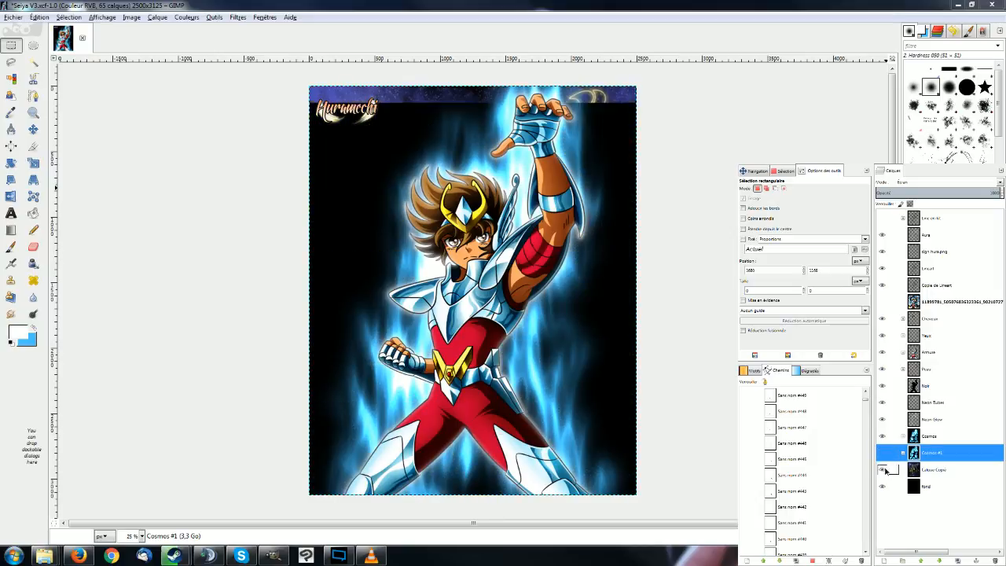
pyautogui.click(884, 470)
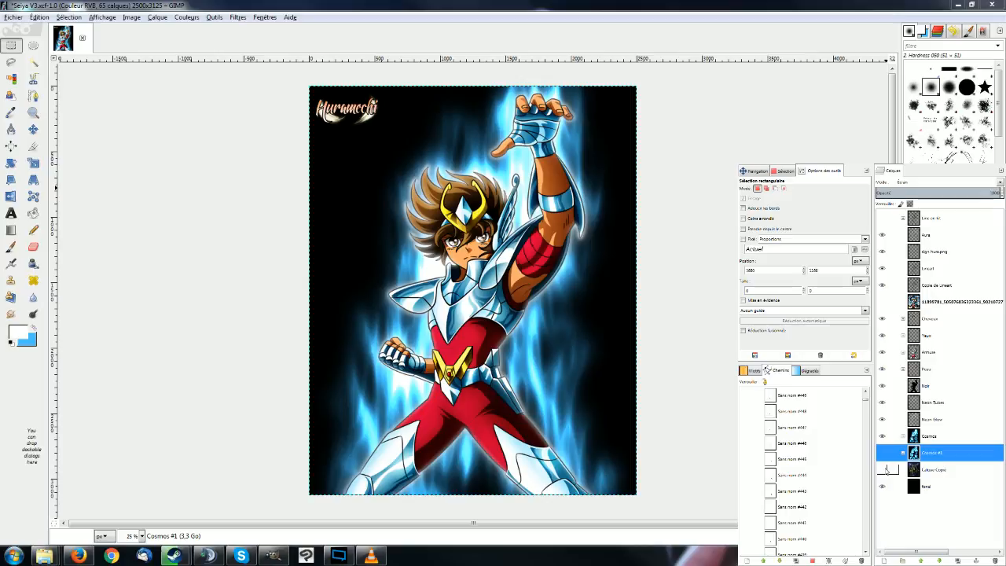
# Look through the layers inside the Cosmos group, then hide it and show Cosmos #1 again.
pyautogui.click(903, 453)
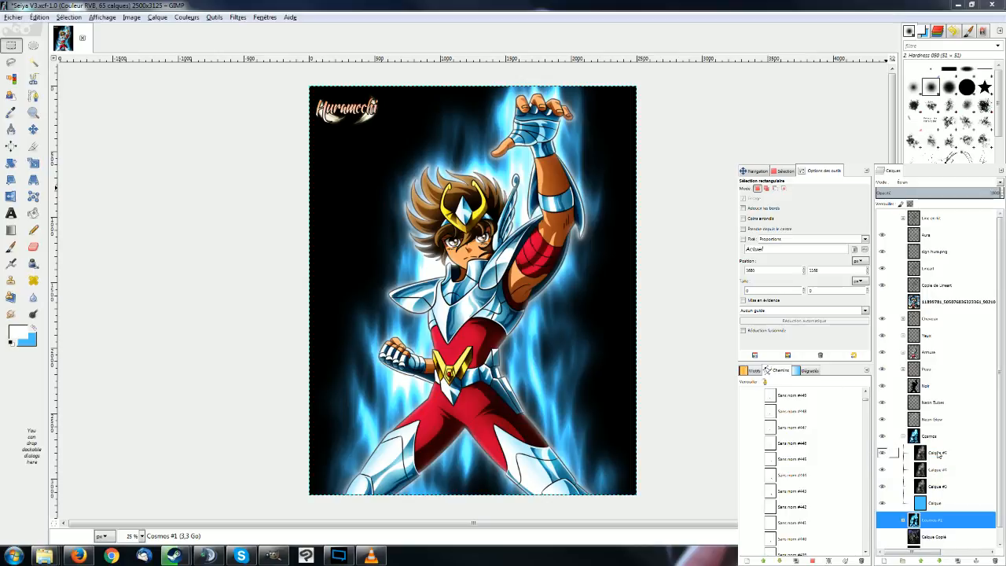
pyautogui.click(903, 436)
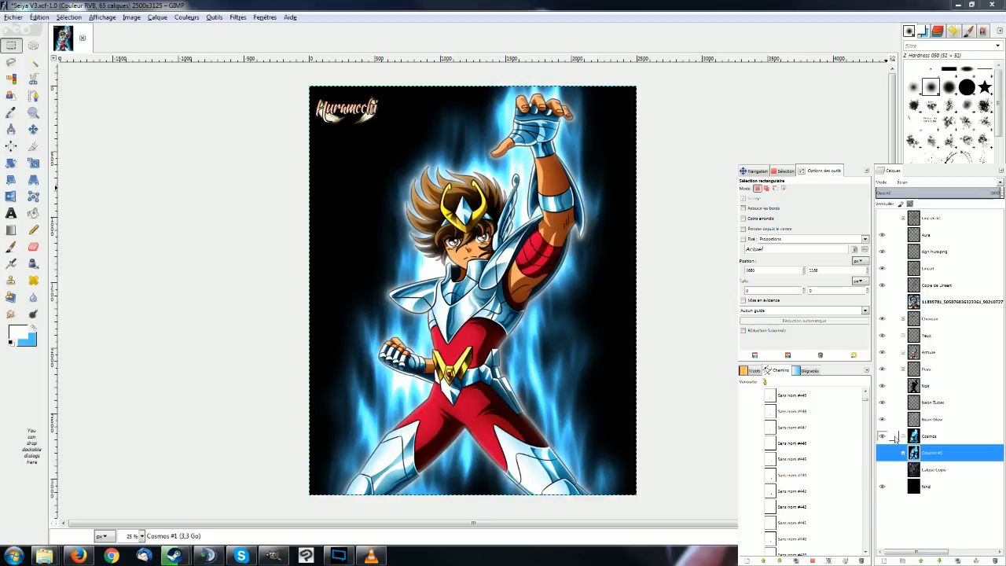
pyautogui.click(883, 437)
pyautogui.click(882, 453)
# Merge Calque #2, Calque #6 and Calque #7 down into the blue Calque #1 inside the Cosmos #1 group.
pyautogui.click(903, 453)
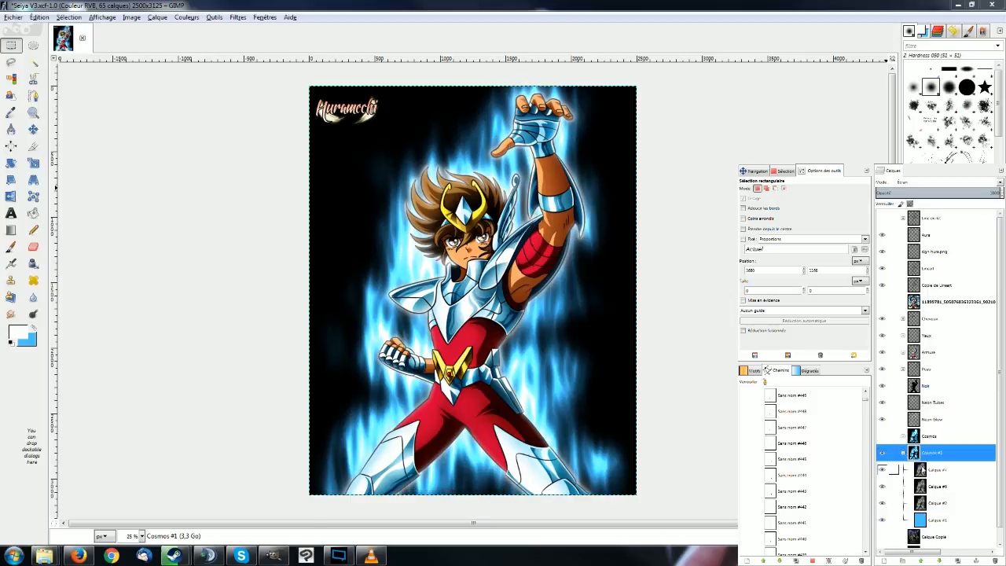
pyautogui.click(933, 503)
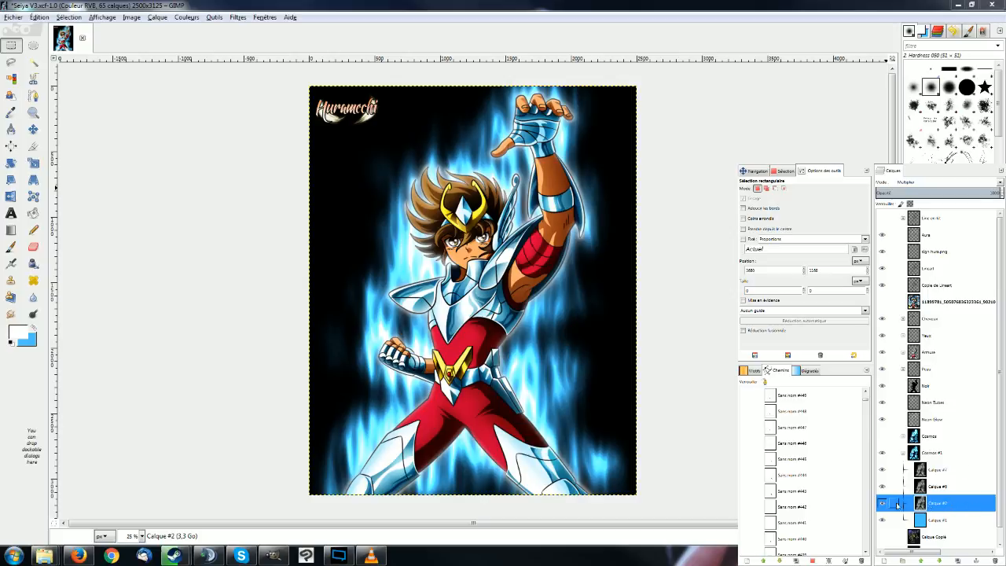
pyautogui.rightClick(944, 504)
pyautogui.click(985, 339)
pyautogui.rightClick(931, 494)
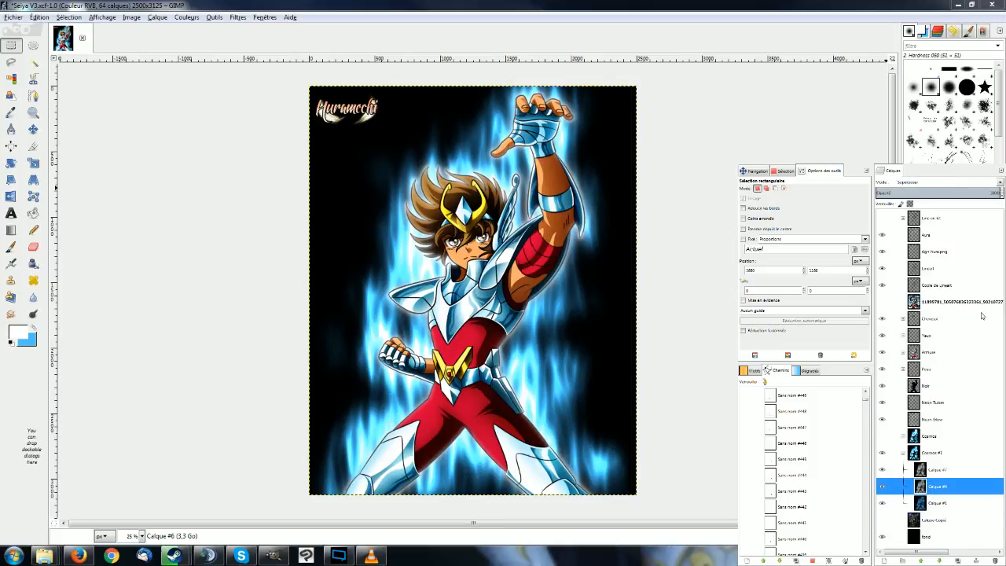
pyautogui.click(983, 325)
pyautogui.rightClick(956, 470)
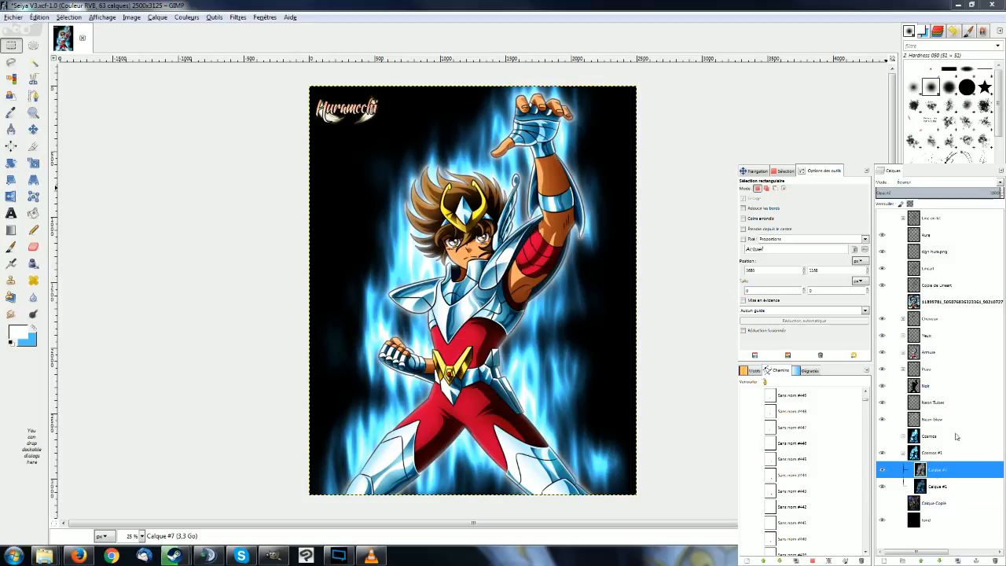
pyautogui.click(983, 309)
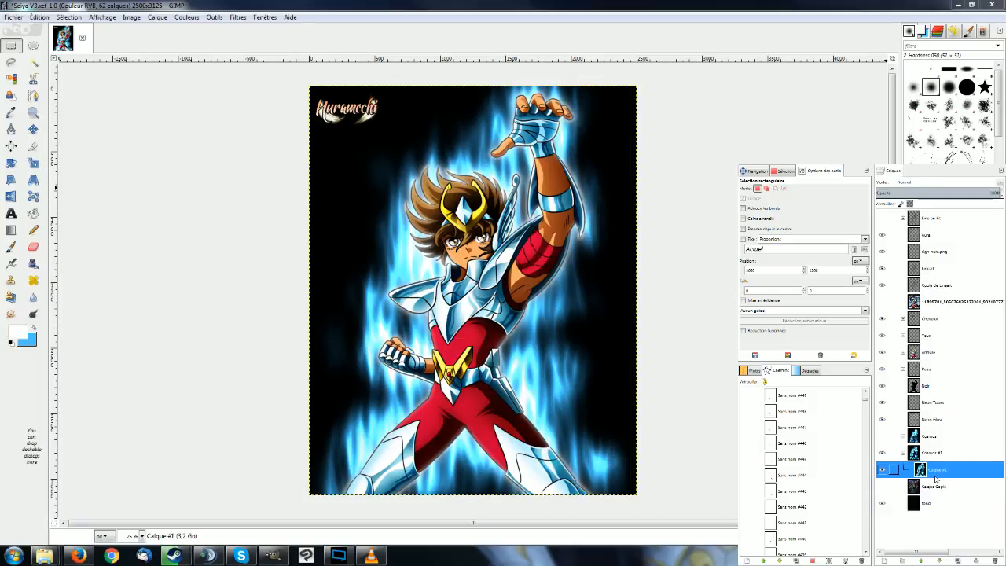
# Turn the black of the merged Calque #1 transparent with Couleur vers alpha.
pyautogui.rightClick(809, 277)
pyautogui.moveTo(832, 338)
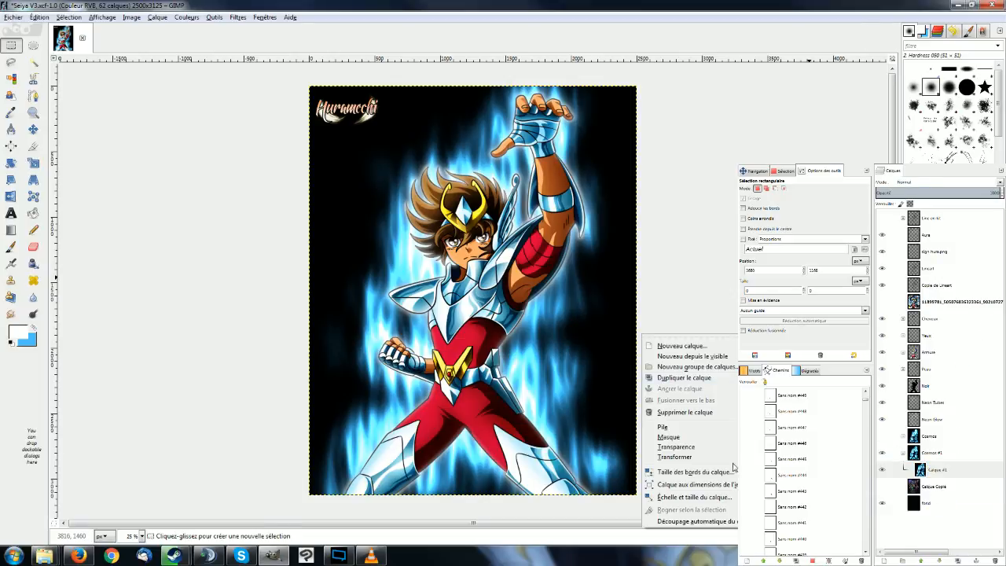
pyautogui.moveTo(736, 448)
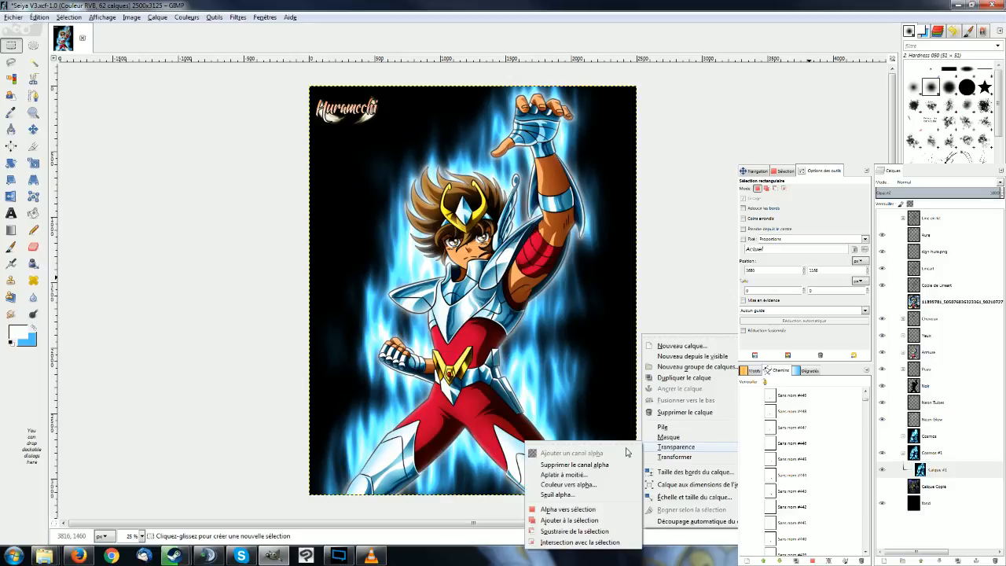
pyautogui.click(596, 486)
pyautogui.click(522, 353)
pyautogui.moveTo(489, 287); pyautogui.dragTo(419, 332)
pyautogui.click(525, 374)
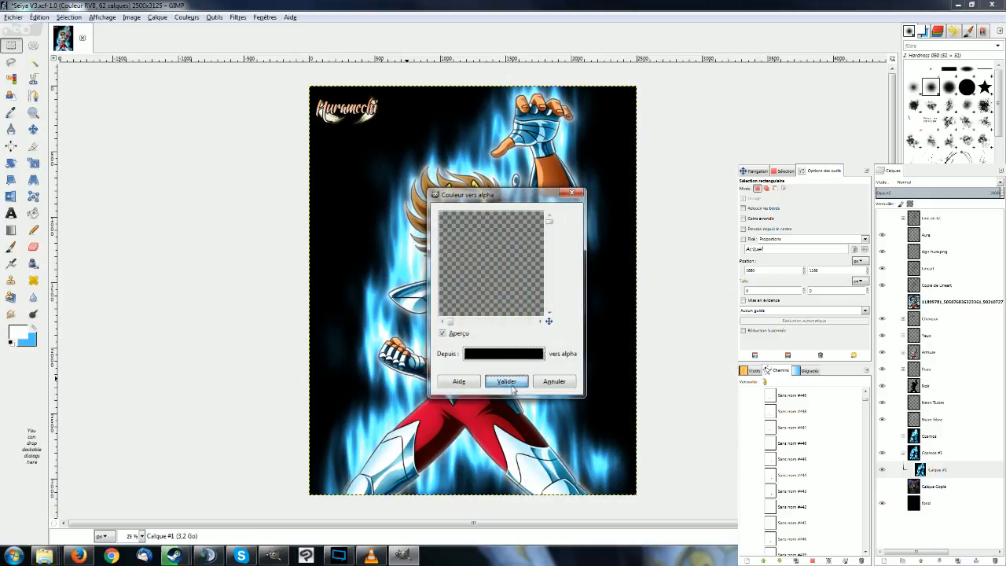
pyautogui.click(511, 386)
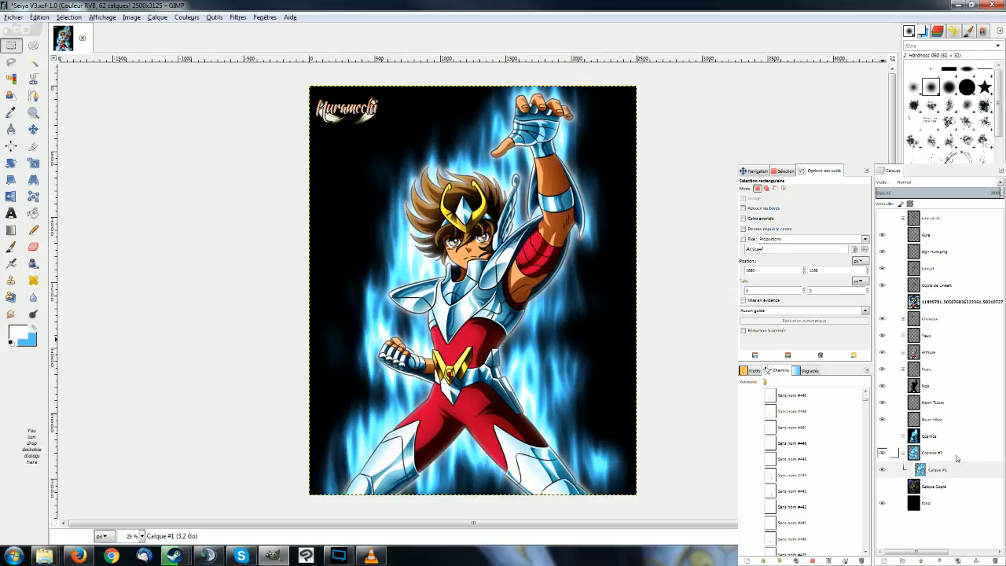
# Toggle the Calque Copie background to check the transparent aura over the stars, leaving it hidden.
pyautogui.click(881, 486)
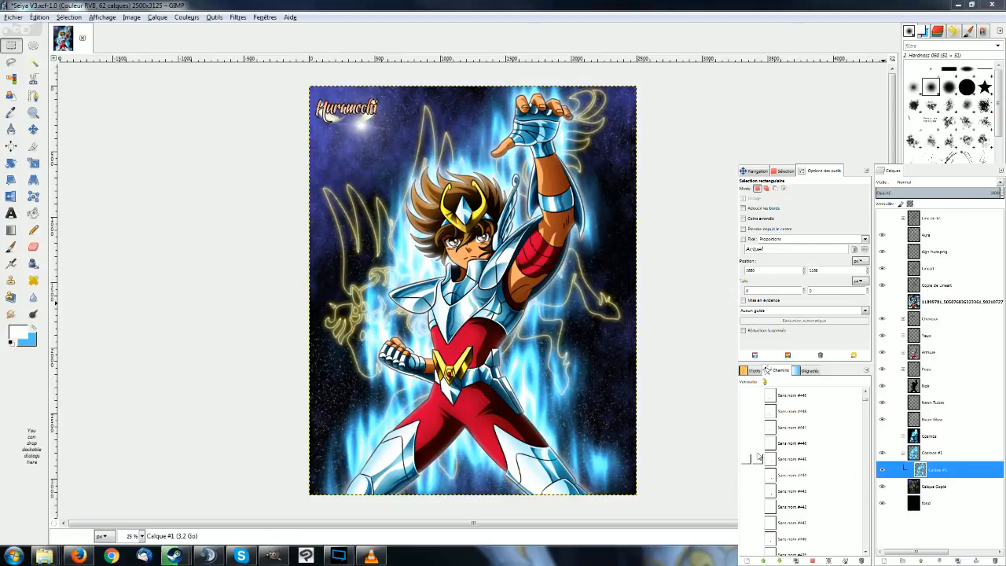
pyautogui.click(885, 488)
pyautogui.click(885, 488)
pyautogui.click(882, 487)
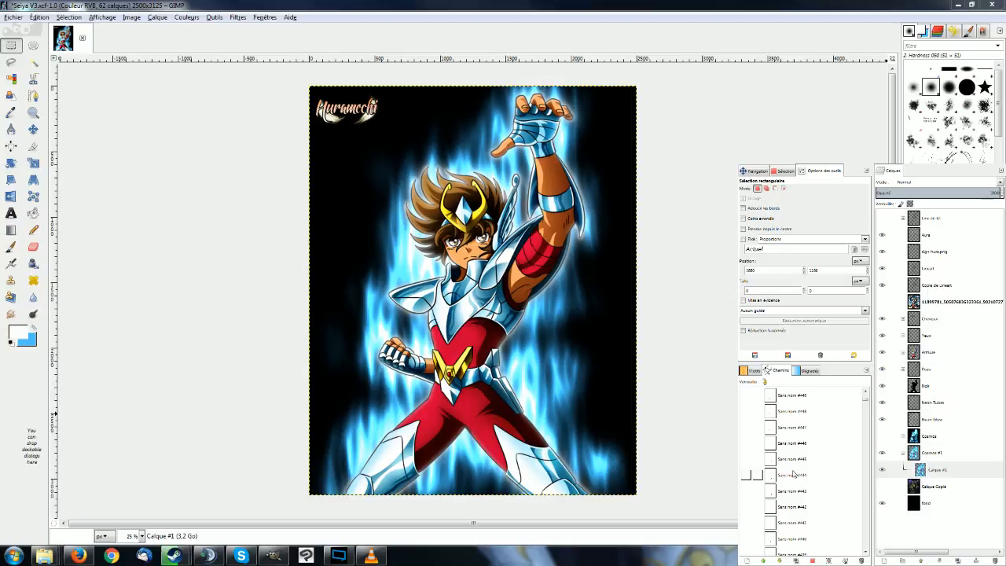
# Collapse the Cosmos #1 group, then hide and show it to compare the picture without and with the aura.
pyautogui.click(903, 453)
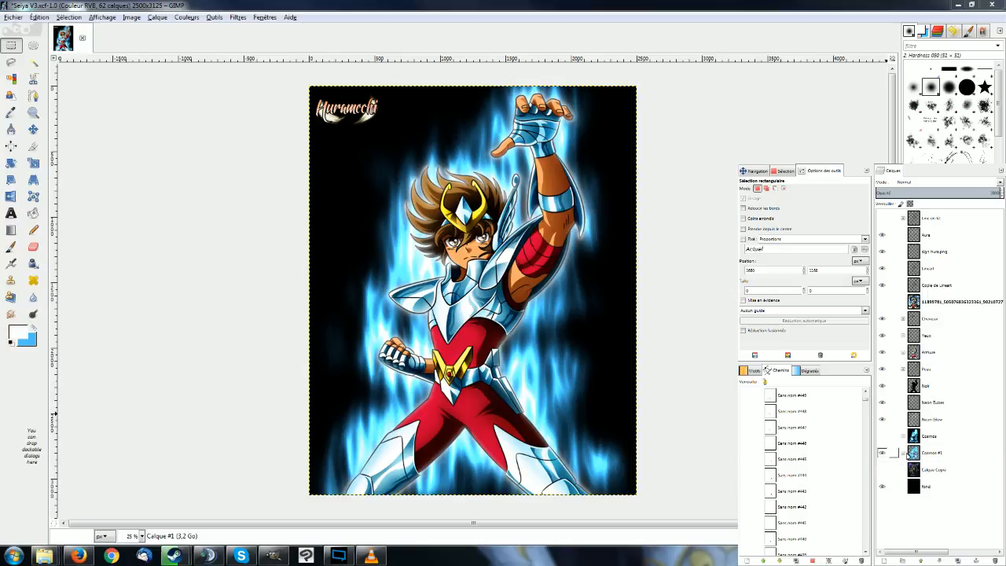
pyautogui.click(903, 436)
pyautogui.click(903, 436)
pyautogui.click(883, 454)
pyautogui.click(883, 455)
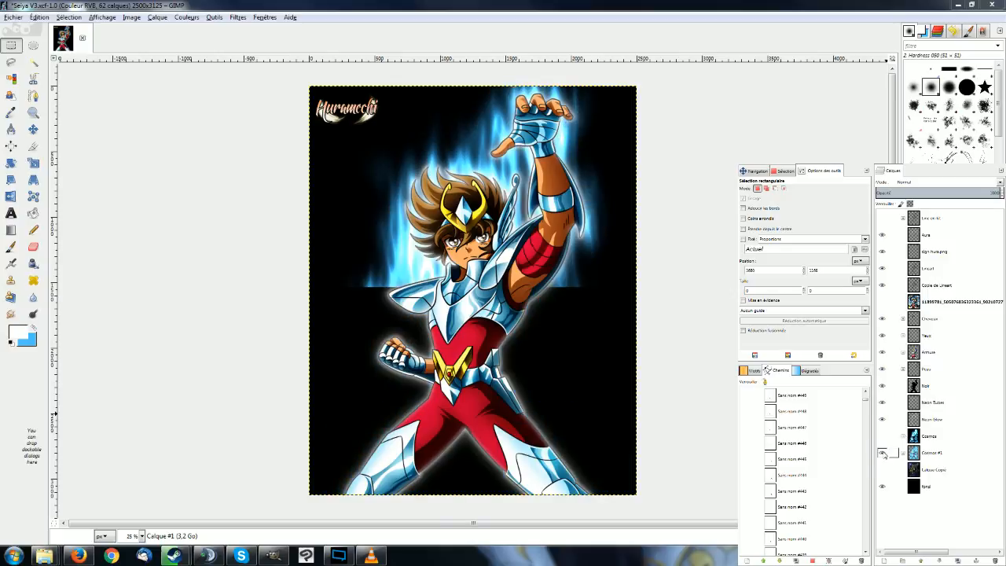